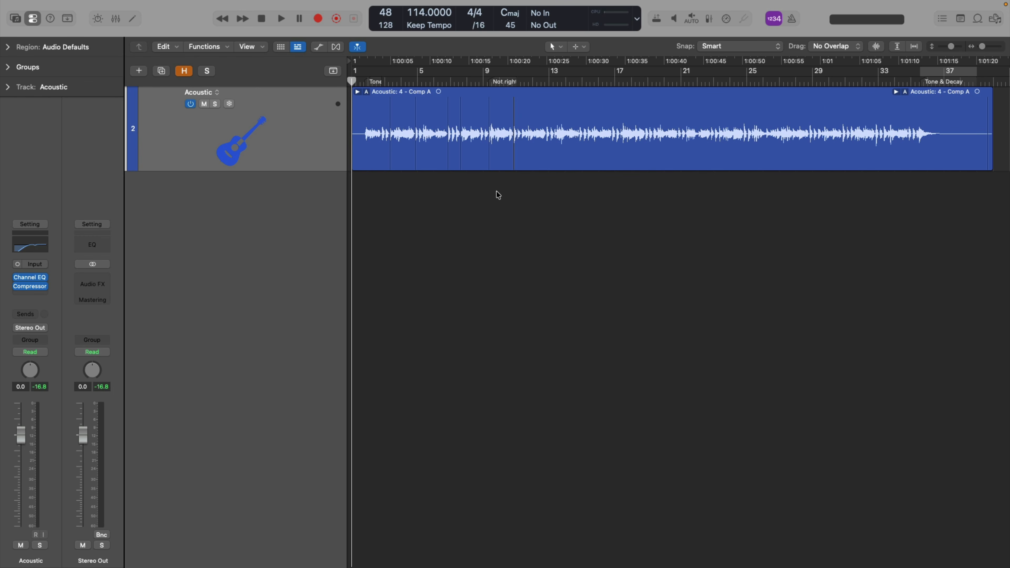
- Expand the Acoustic take folder and switch the last comp section to Take 3, Take 2, Take 1 and back to Take 4
click(358, 92)
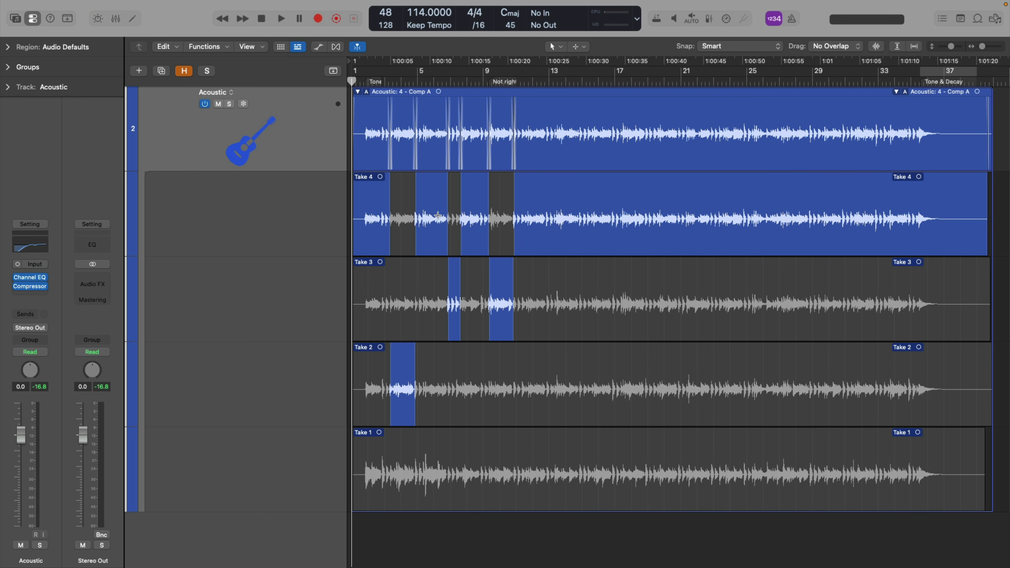
click(544, 322)
click(546, 398)
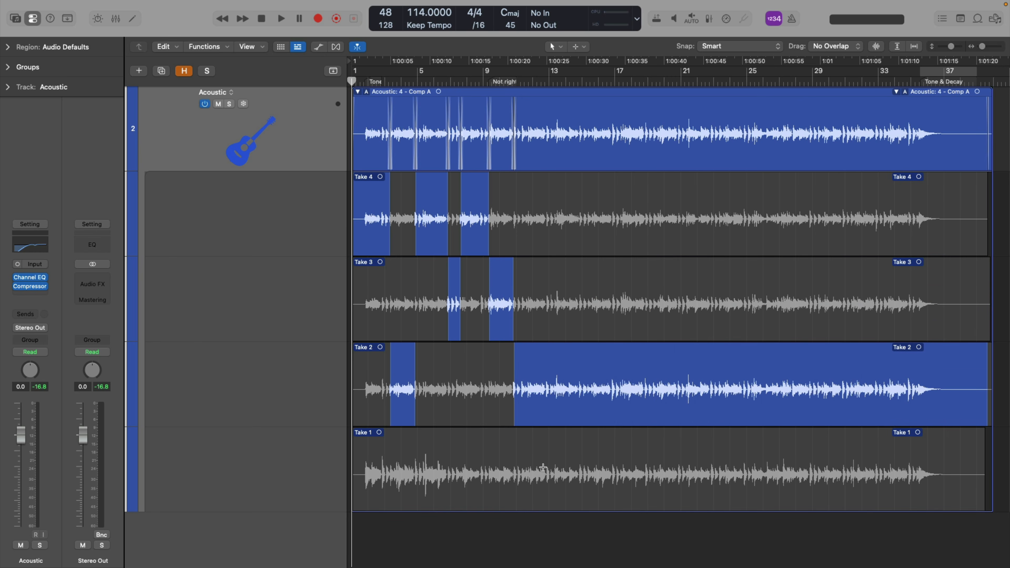
click(542, 491)
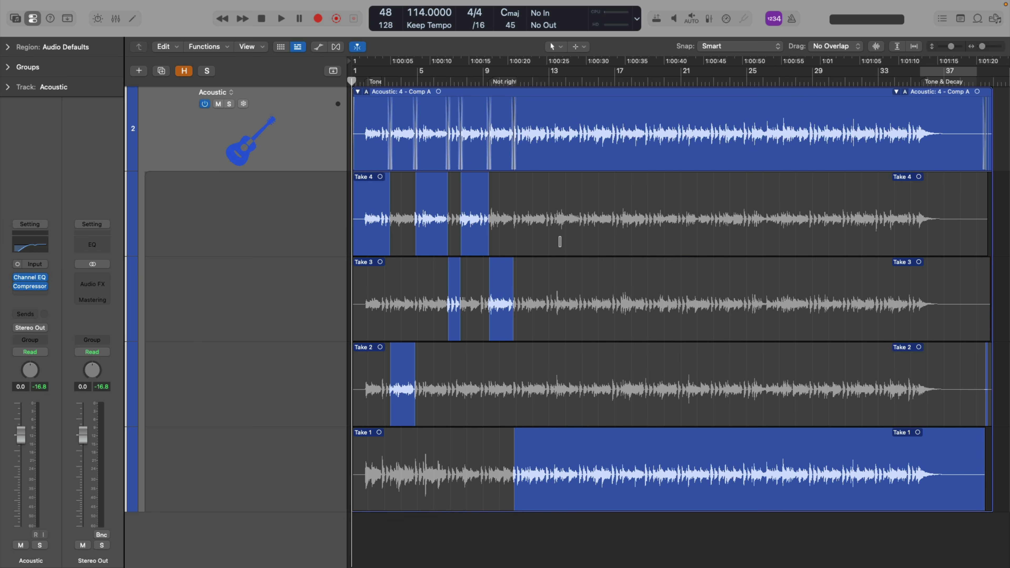
click(555, 243)
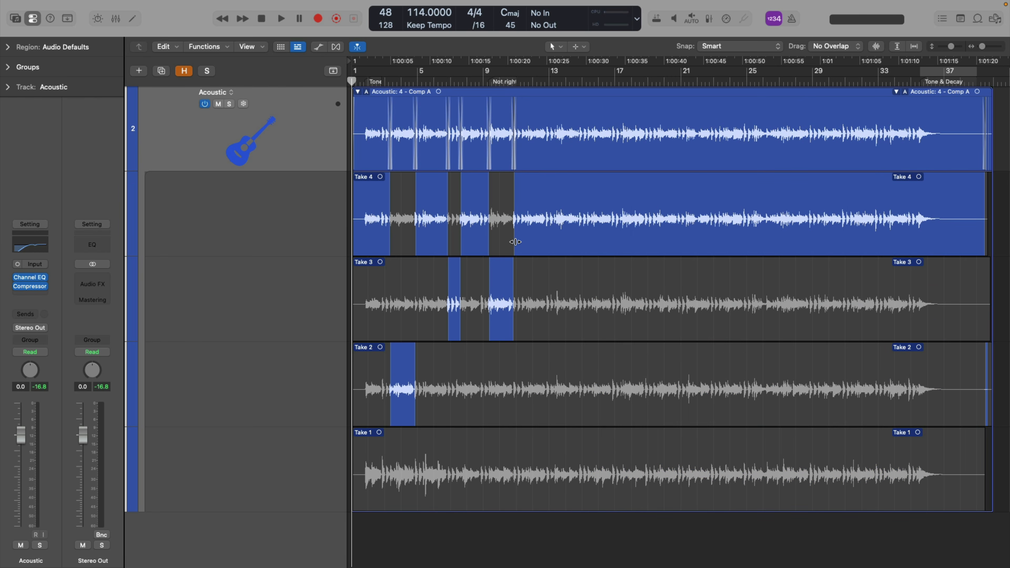
- Try shifting the start boundary of Take 4's last comp section in both directions, and undo both adjustments
drag(514, 242, 585, 241)
drag(685, 243, 604, 242)
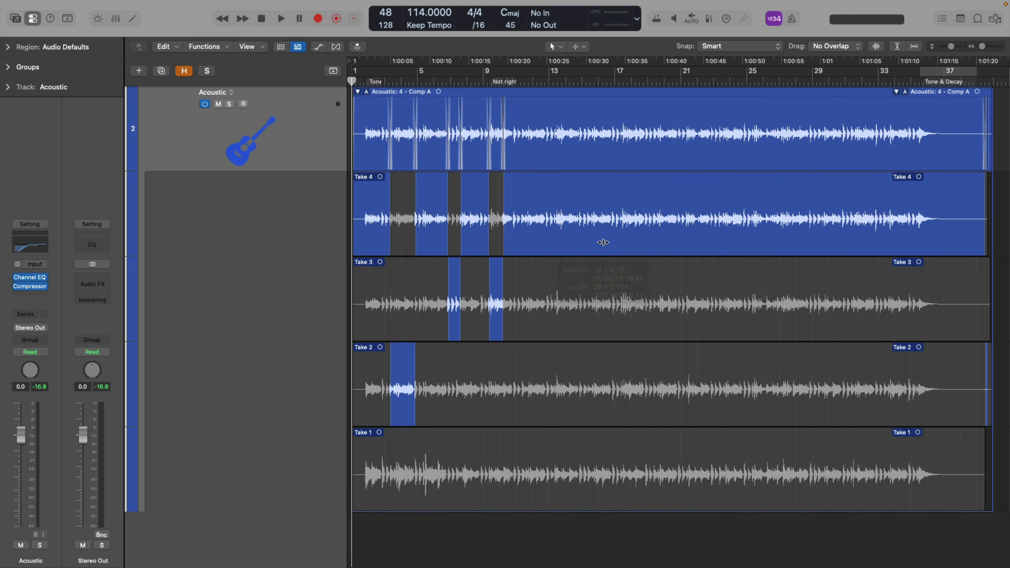
key(super+z)
key(super+z)
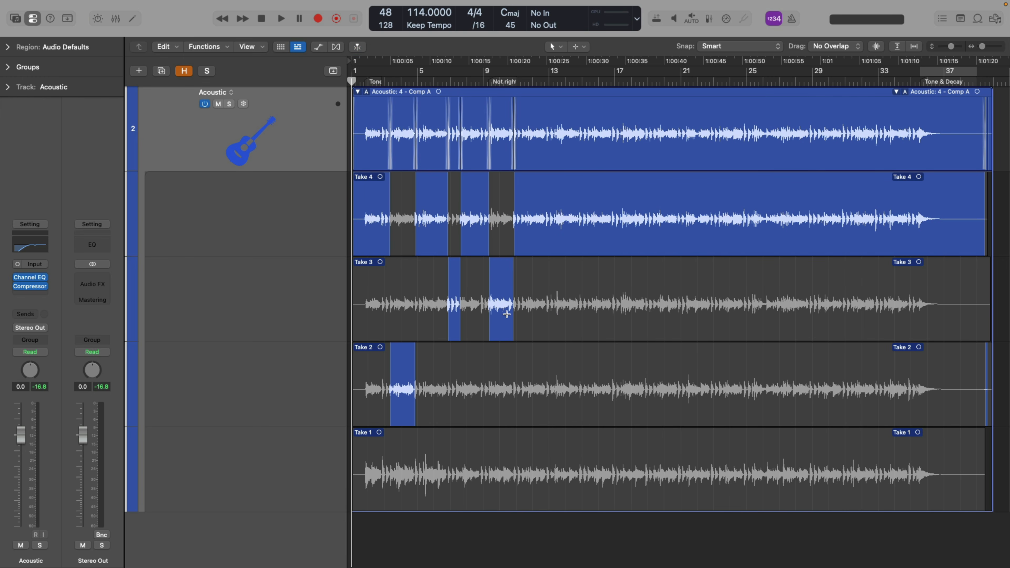
- Try moving Take 3's second comp section further along and assigning the section before bar 9 to Take 2, undoing each change
drag(501, 321, 543, 321)
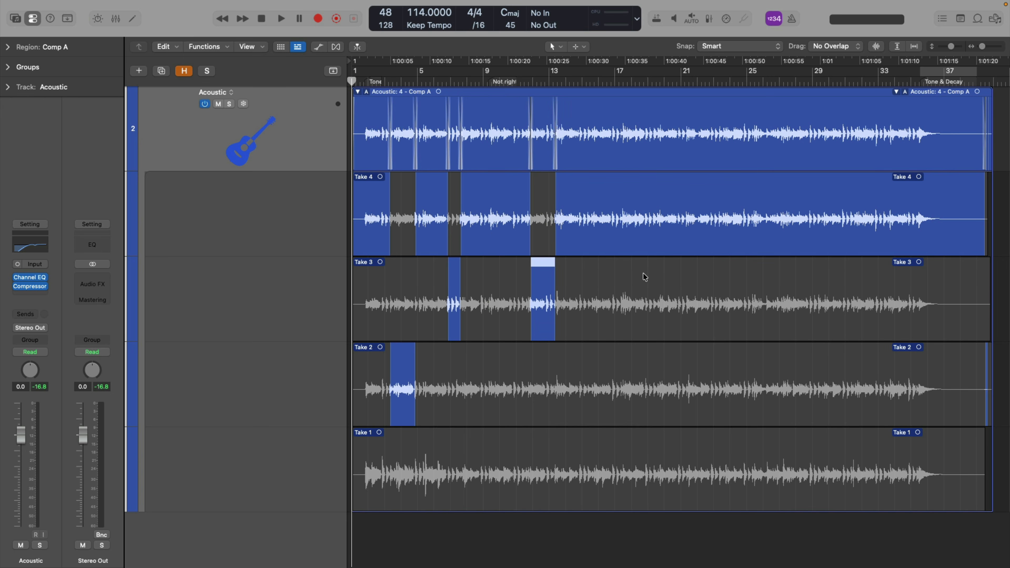
key(super+z)
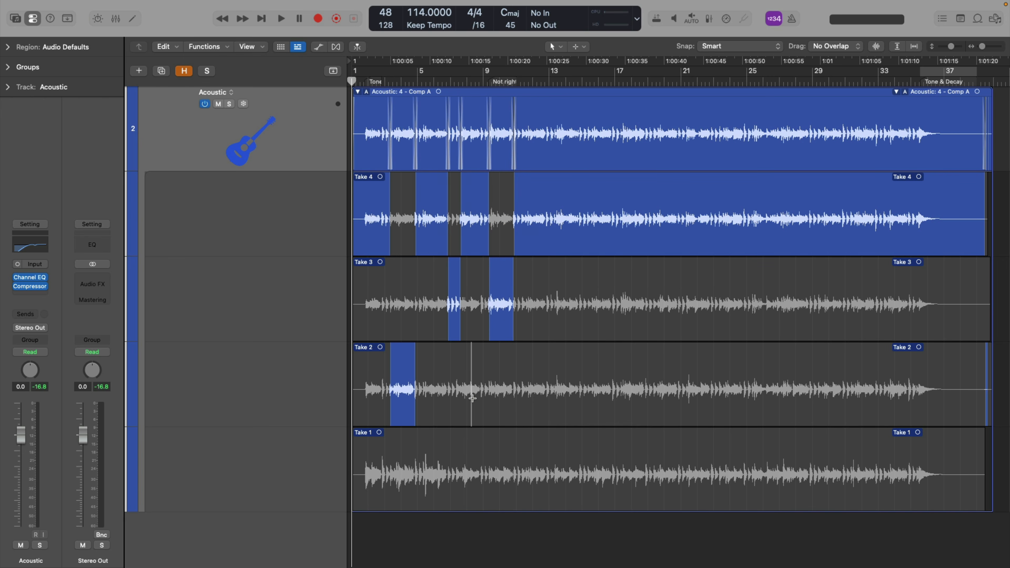
click(474, 406)
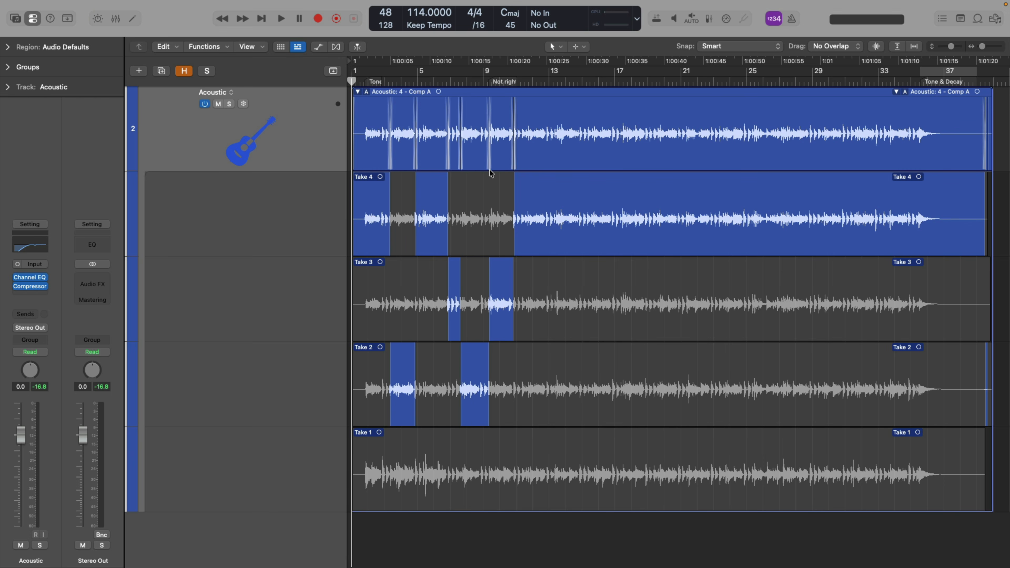
key(super+z)
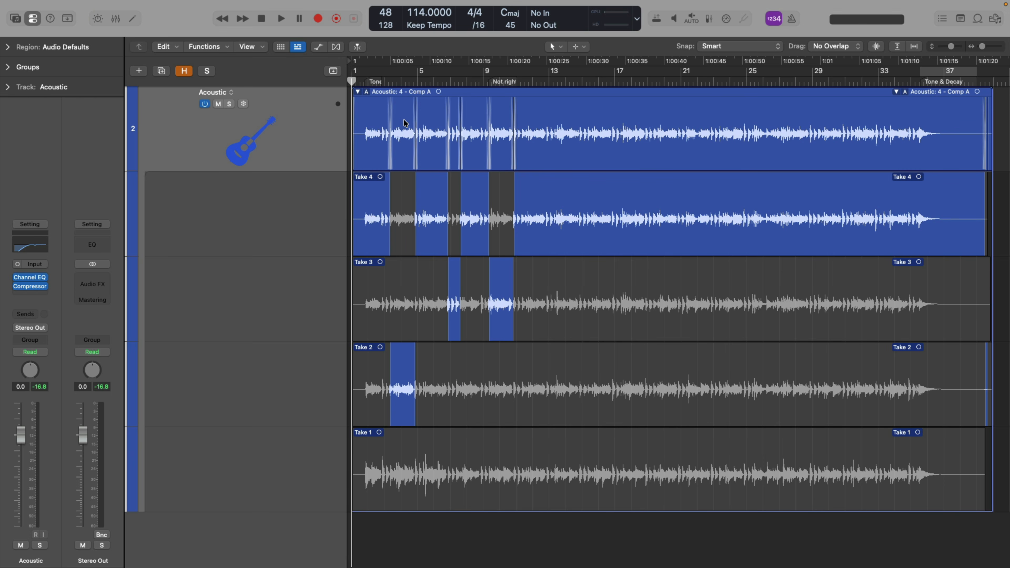
- Collapse the take folder and listen to the first edits of the comp, playing from the Tone marker
click(358, 92)
drag(358, 96, 505, 284)
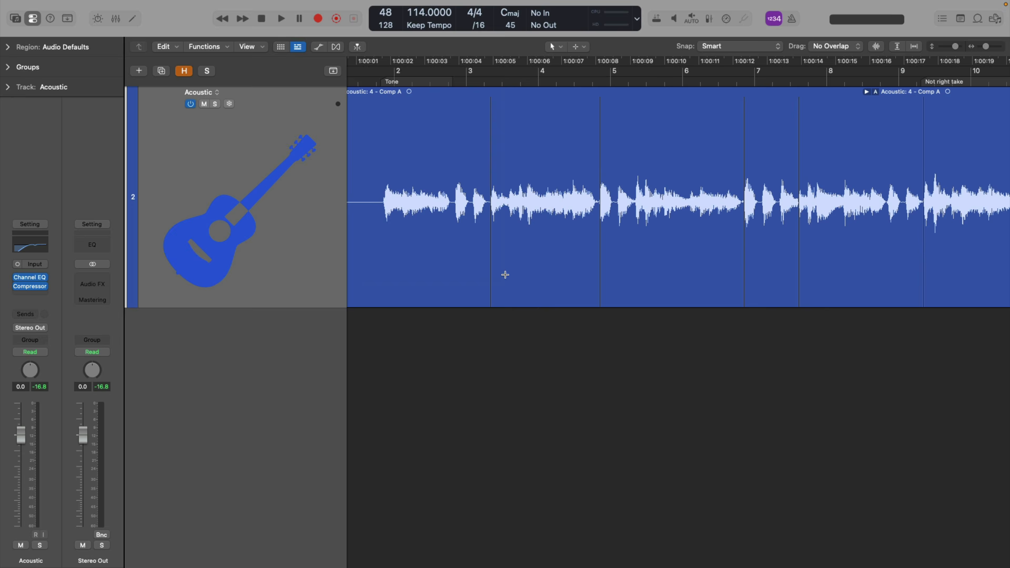
click(384, 82)
key(space)
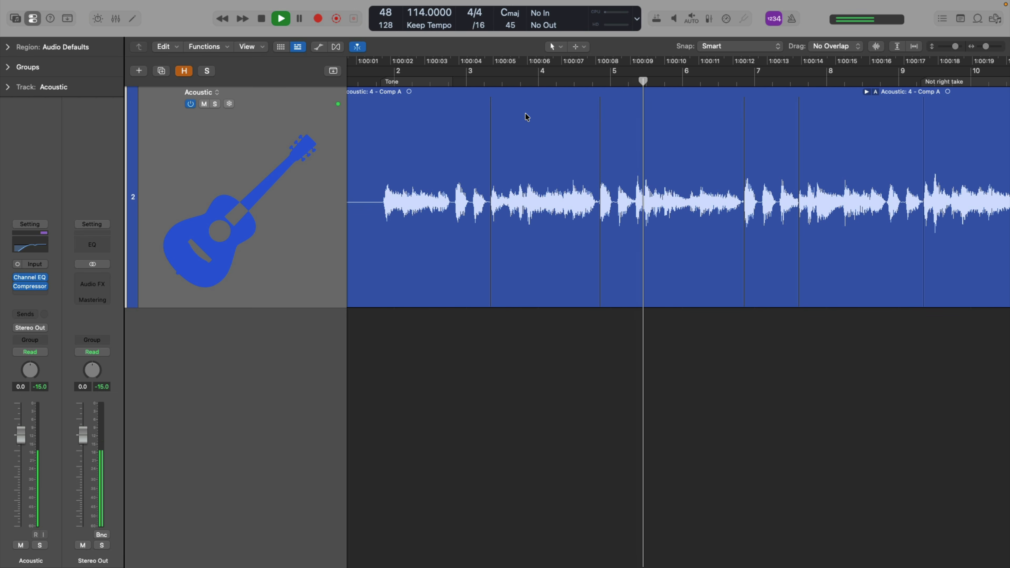
key(space)
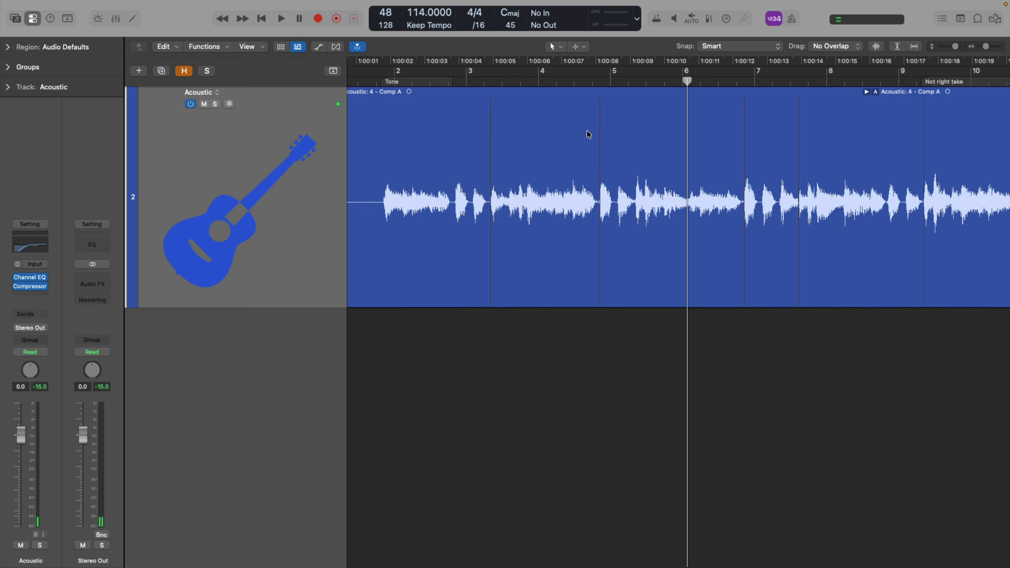
- Expand the take folder, examine the comp transitions between bars 3 and 9 up close, and collapse it again
click(867, 92)
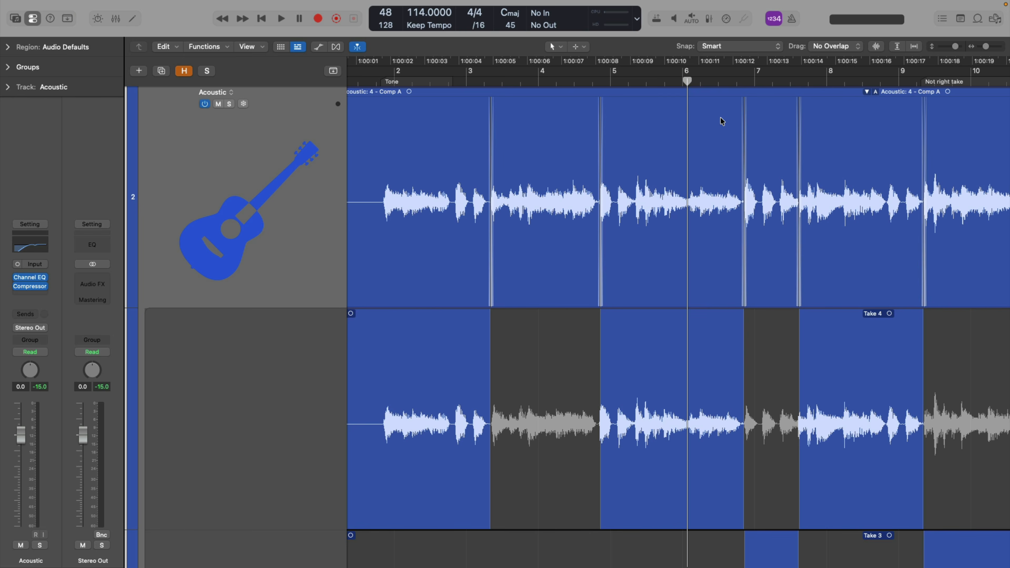
key(z)
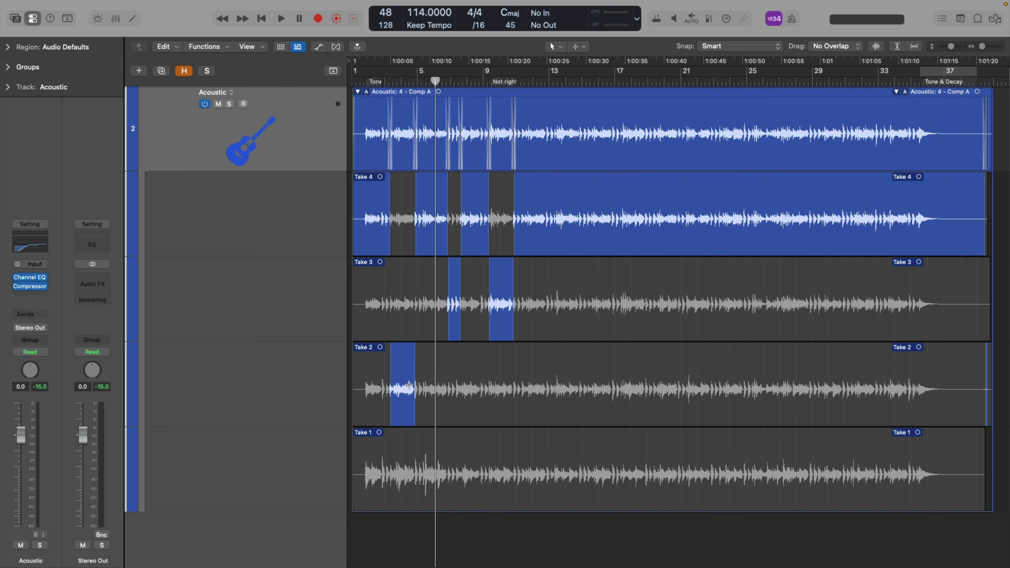
drag(376, 108, 492, 351)
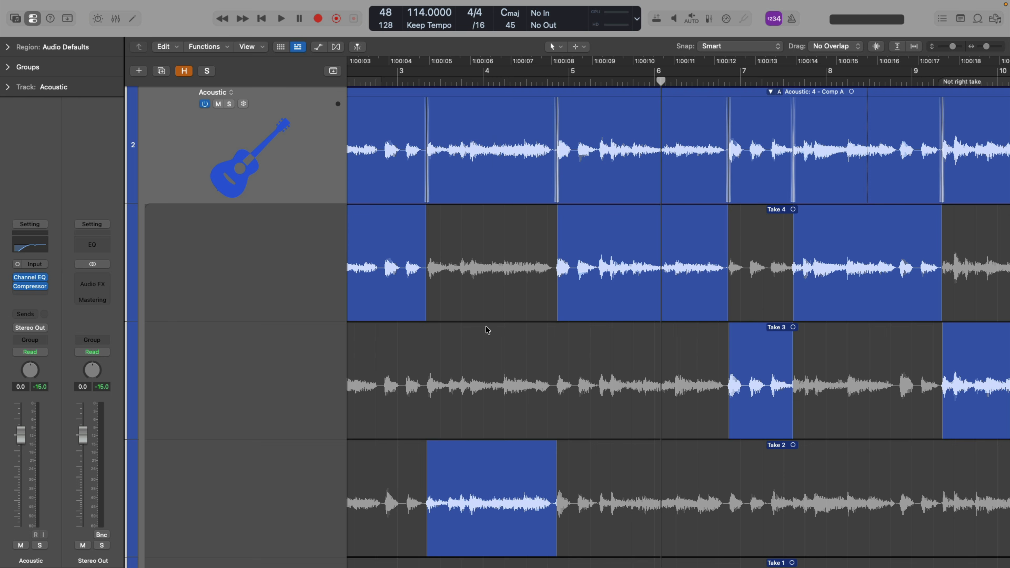
ctrl+alt+click(482, 244)
click(358, 93)
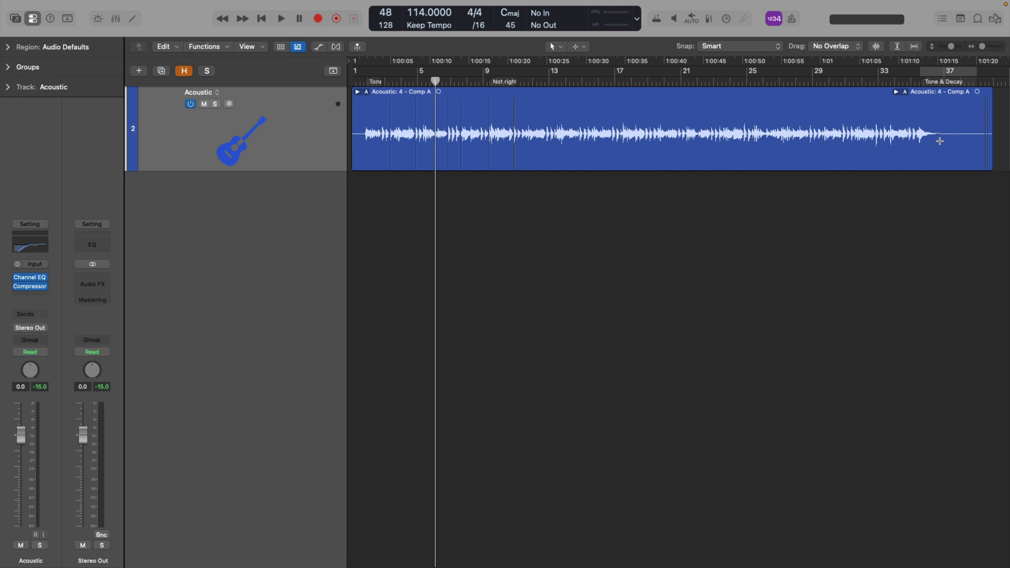
- Try Flatten and Merge on Comp A in the expanded Acoustic take folder, and undo it
click(357, 92)
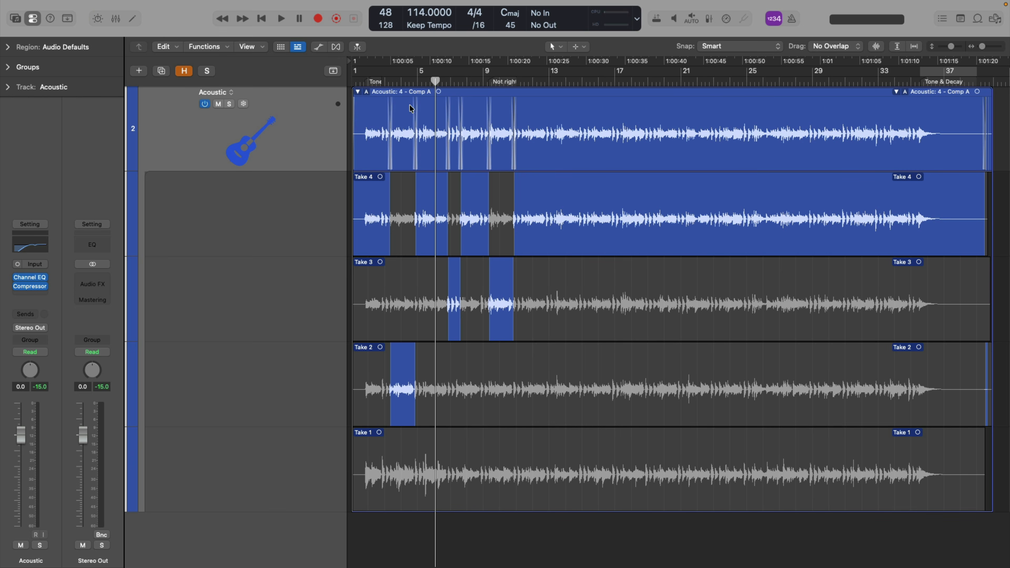
click(366, 92)
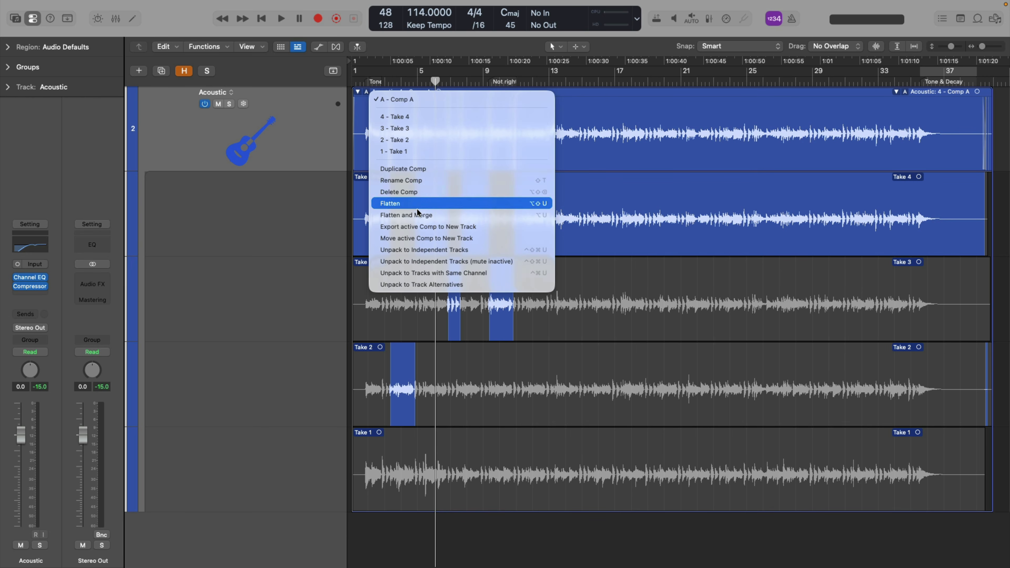
click(445, 215)
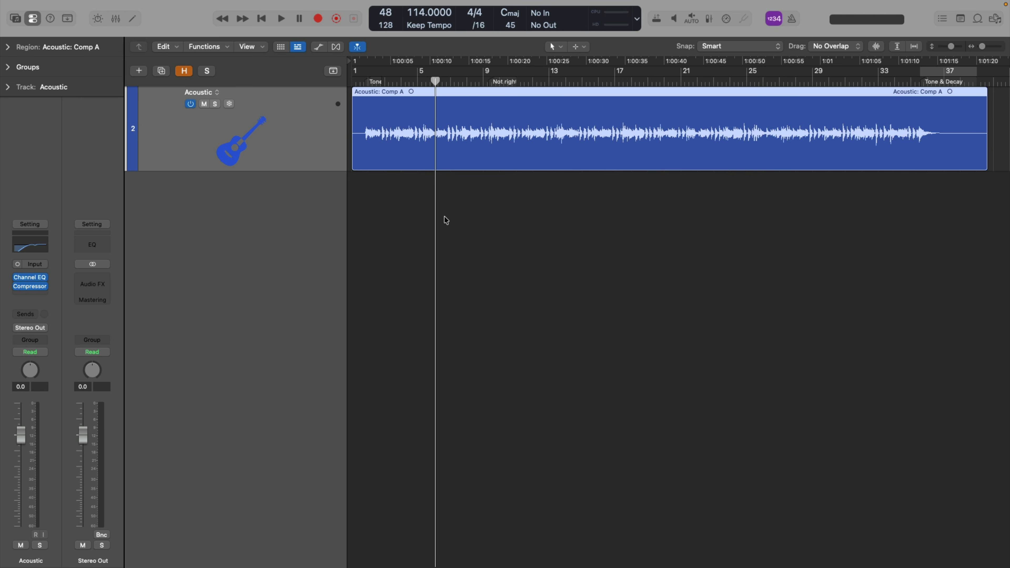
key(super+z)
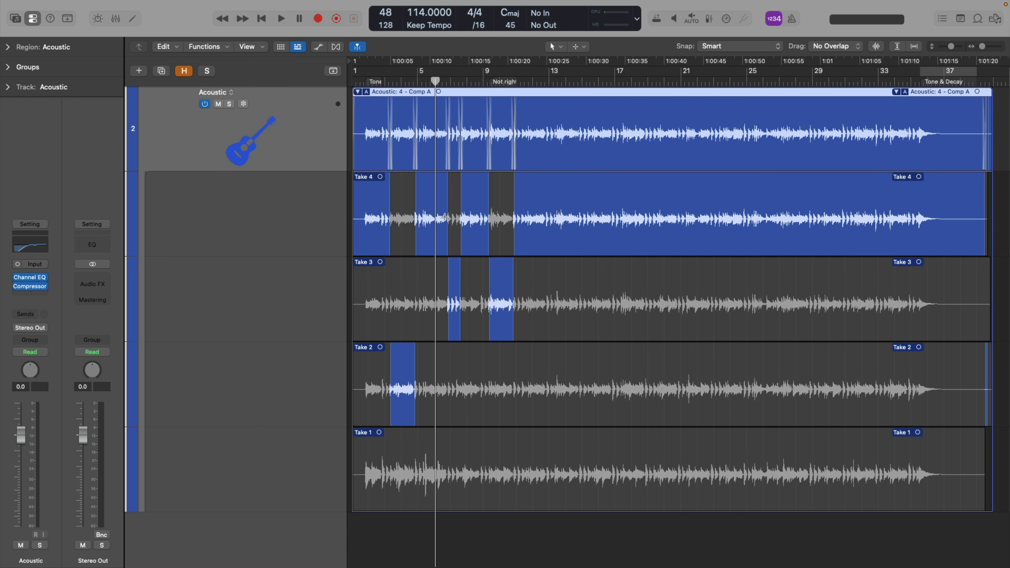
- Listen to Take 4's opening phrase in the comp, playing from the Tone marker just before bar 2
drag(440, 426, 324, 285)
scroll(484, 263, up, 5)
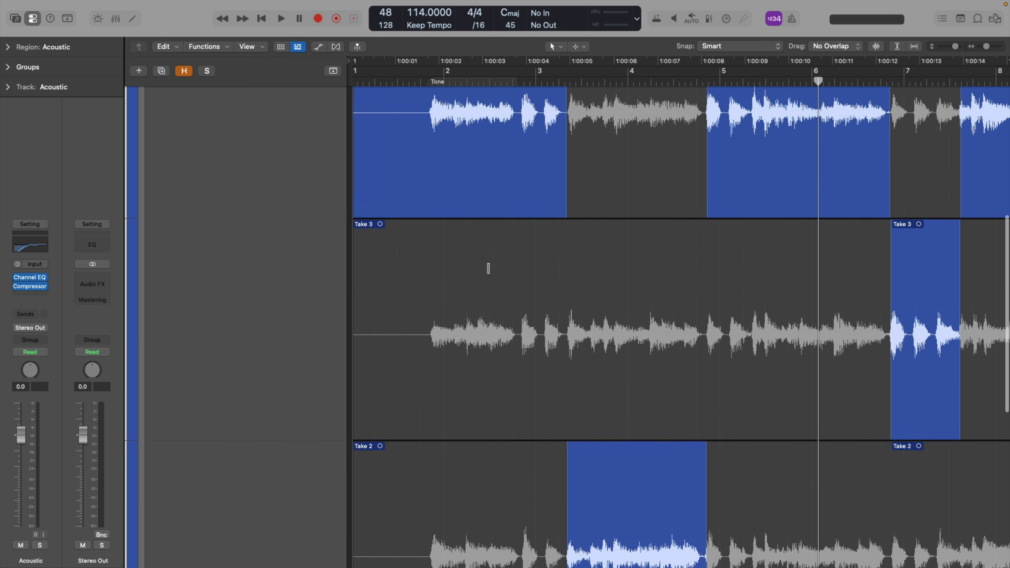
click(427, 81)
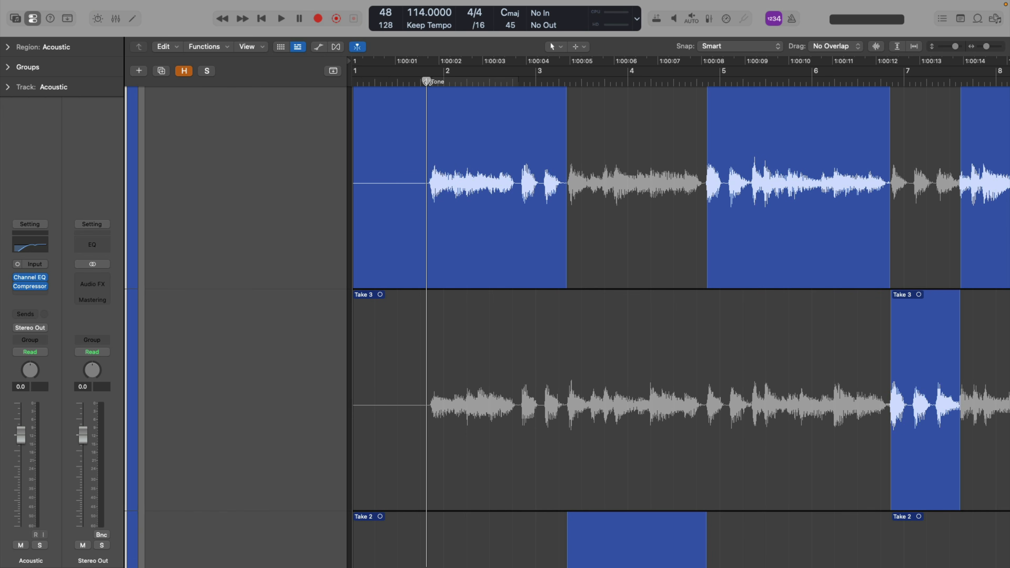
key(space)
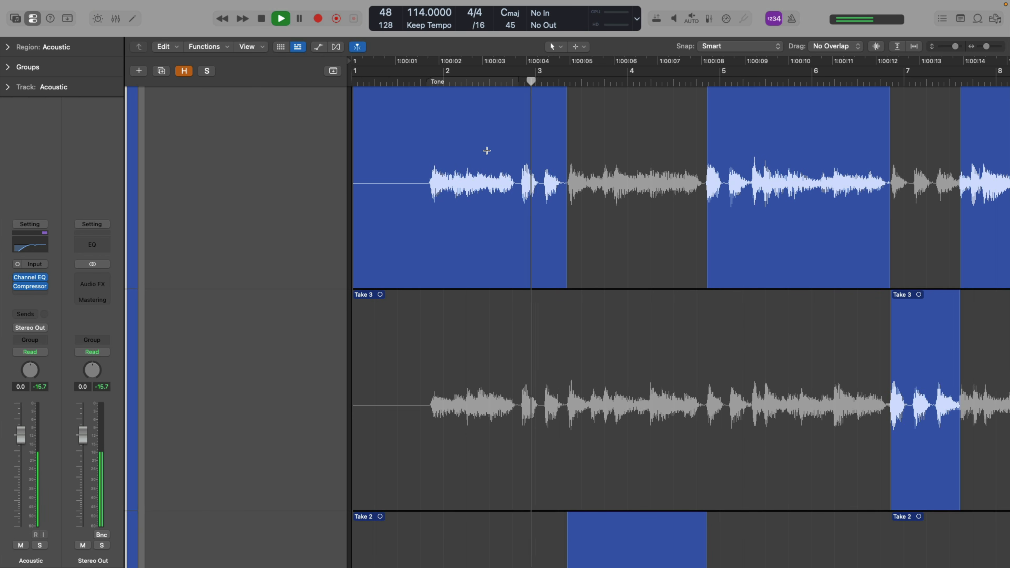
key(space)
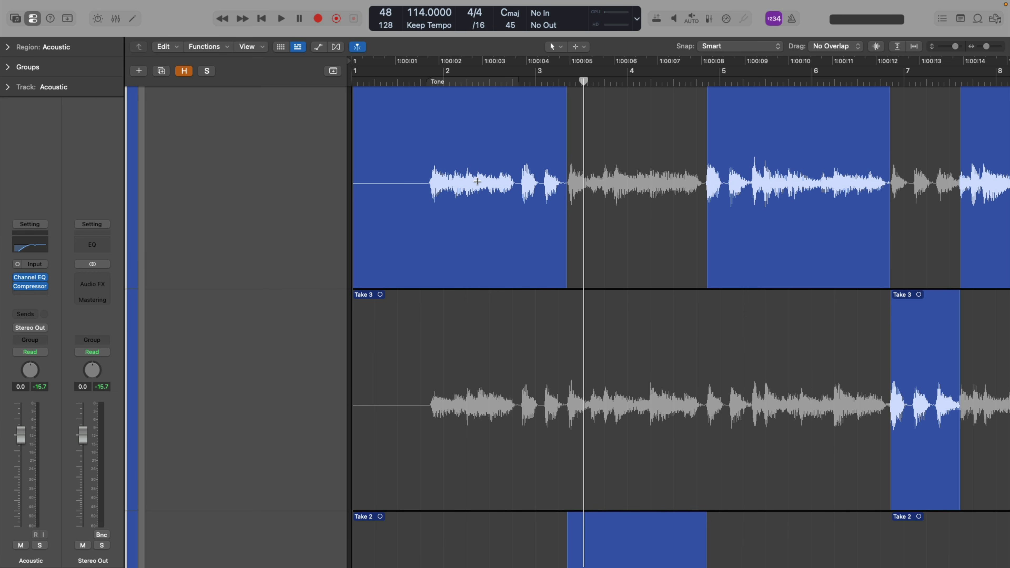
- Comp in Take 1's first chord, from just before bar 2 up to its next strum, and play the edit twice
scroll(485, 191, down, 5)
scroll(487, 195, down, 4)
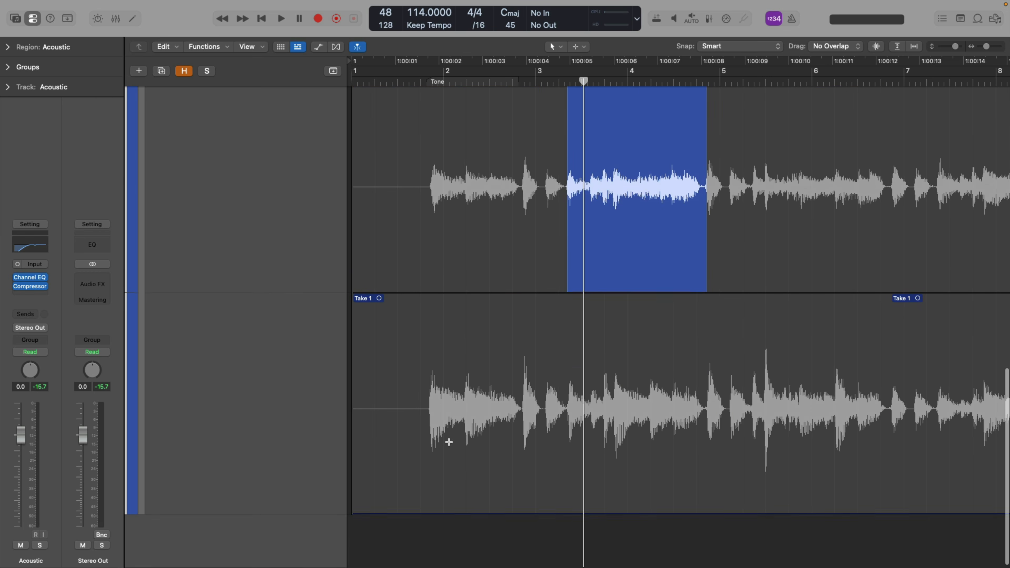
drag(430, 454, 464, 400)
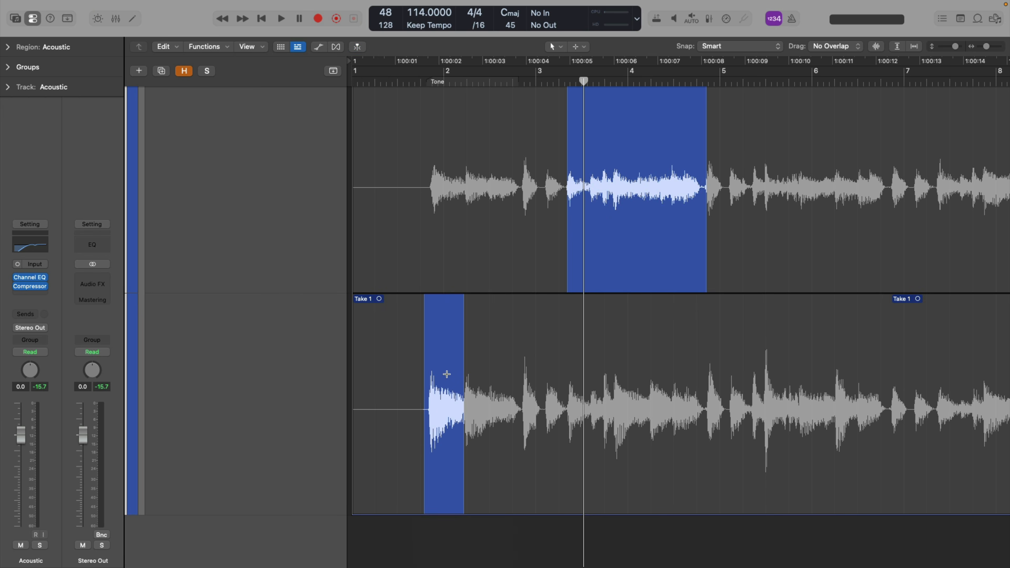
key(space)
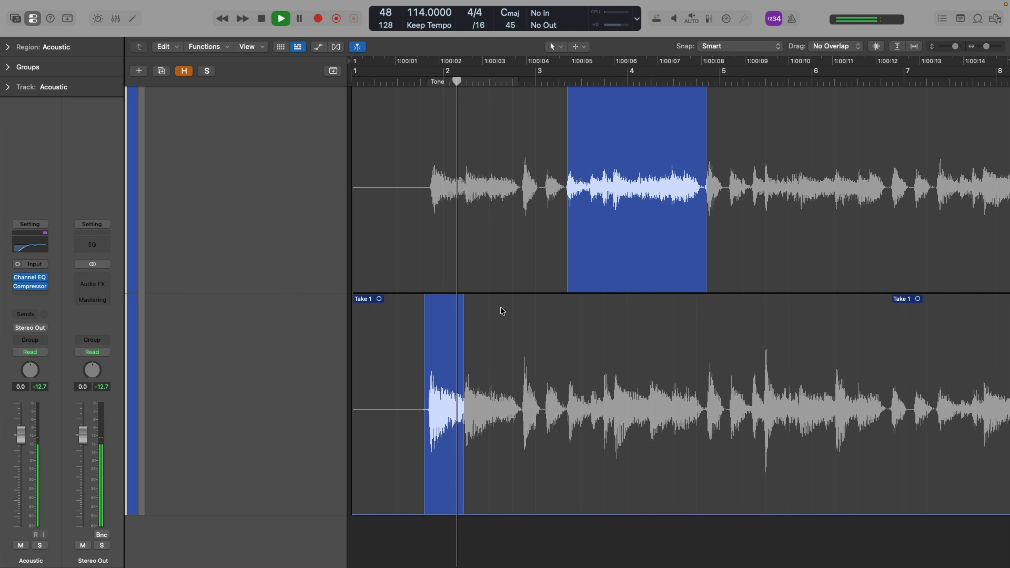
key(space)
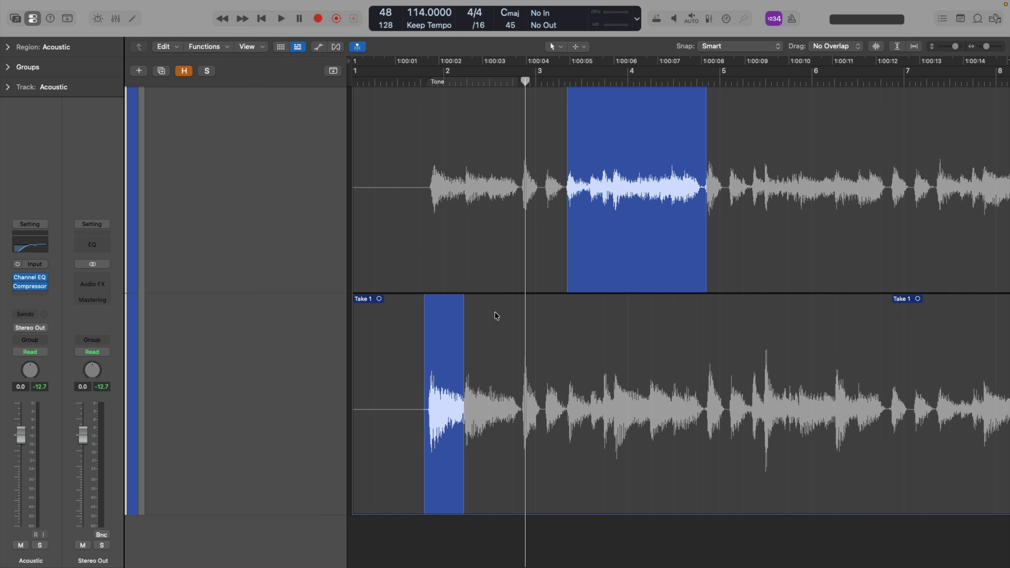
key(space)
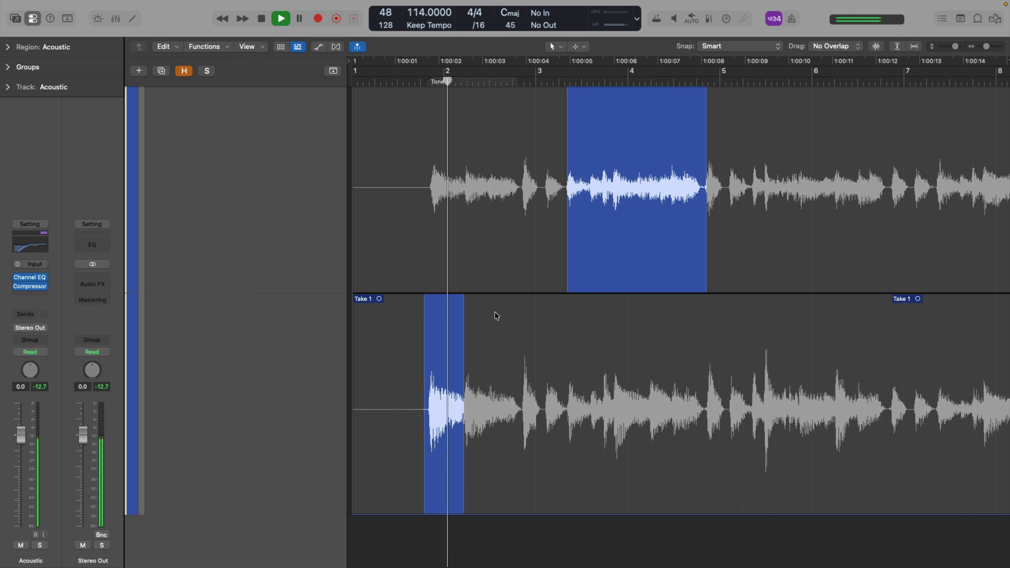
key(space)
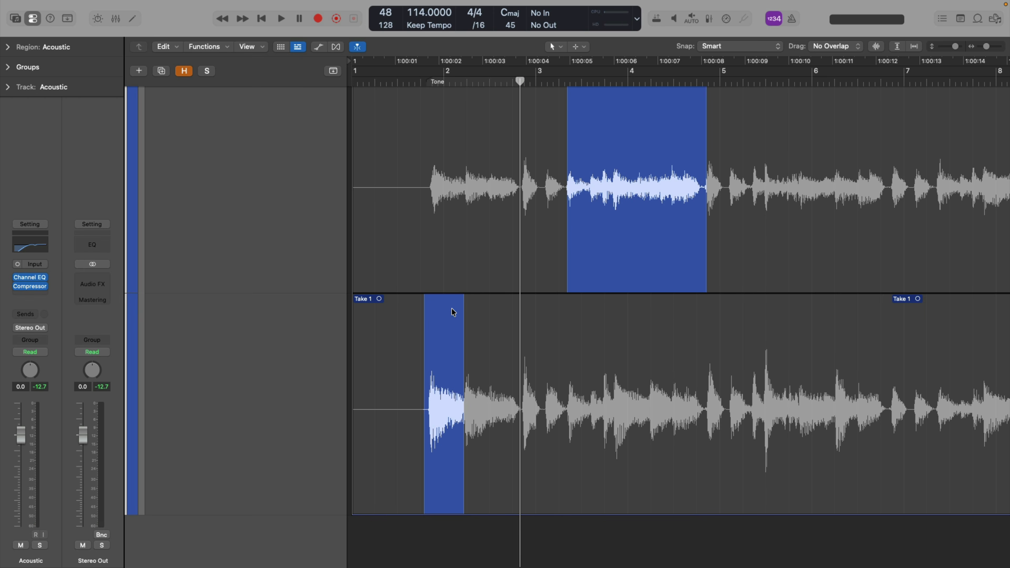
- Flatten and merge Comp A of the Acoustic take folder into one region
scroll(453, 307, up, 10)
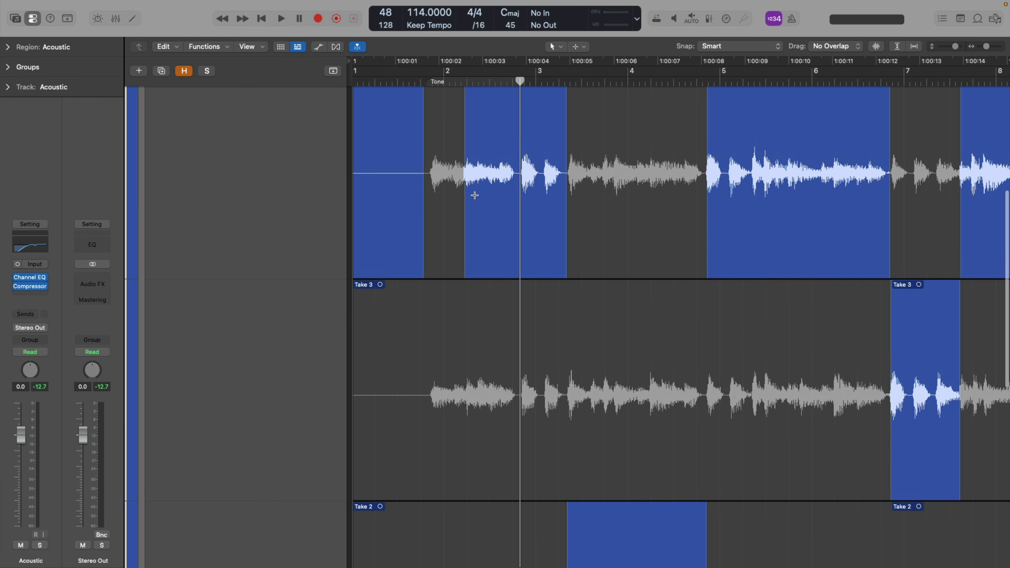
key(super+Up)
key(super+Up)
key(super+Up)
key(super+Up)
key(super+Up)
key(super+Up)
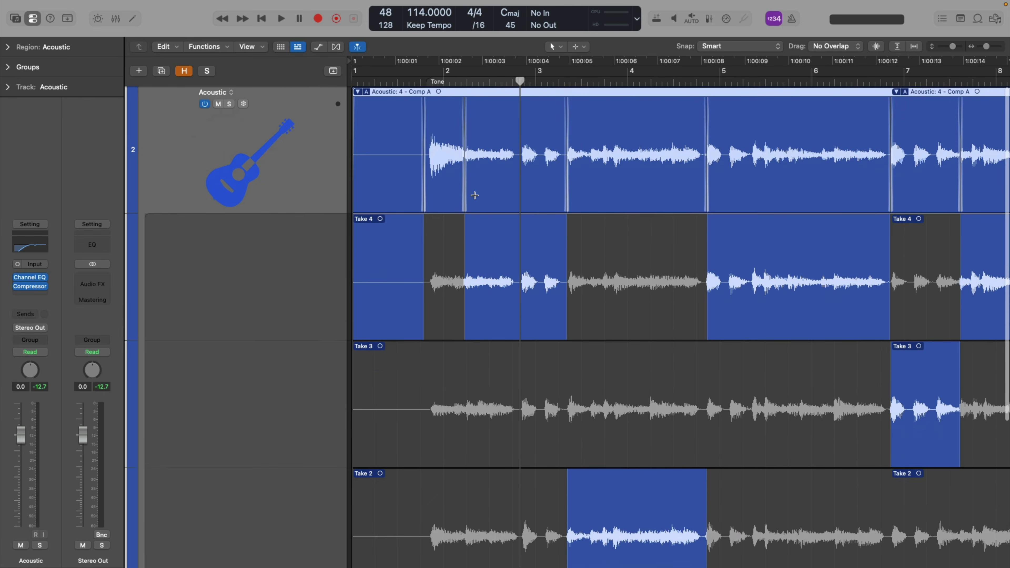
key(super+Up)
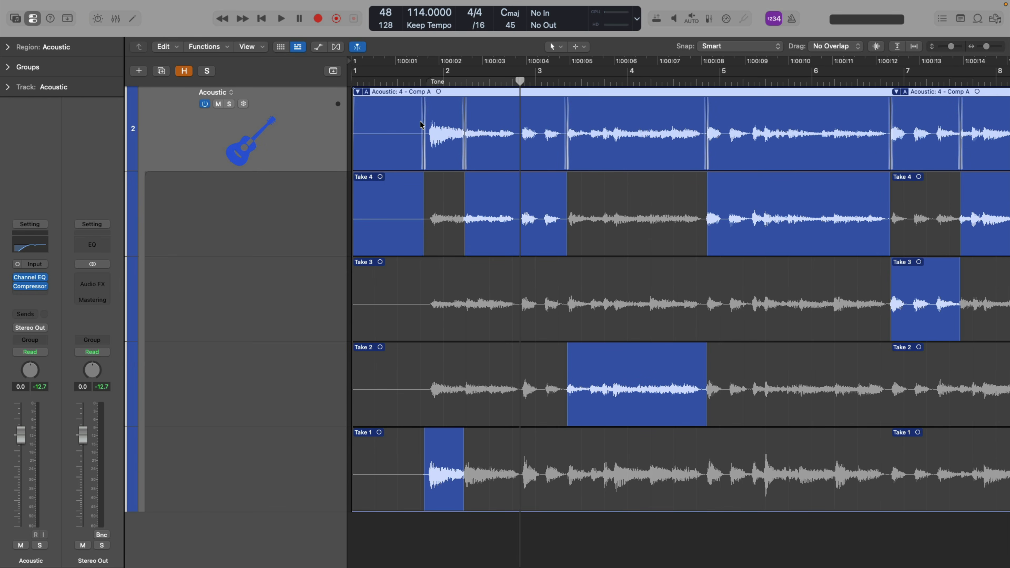
click(366, 91)
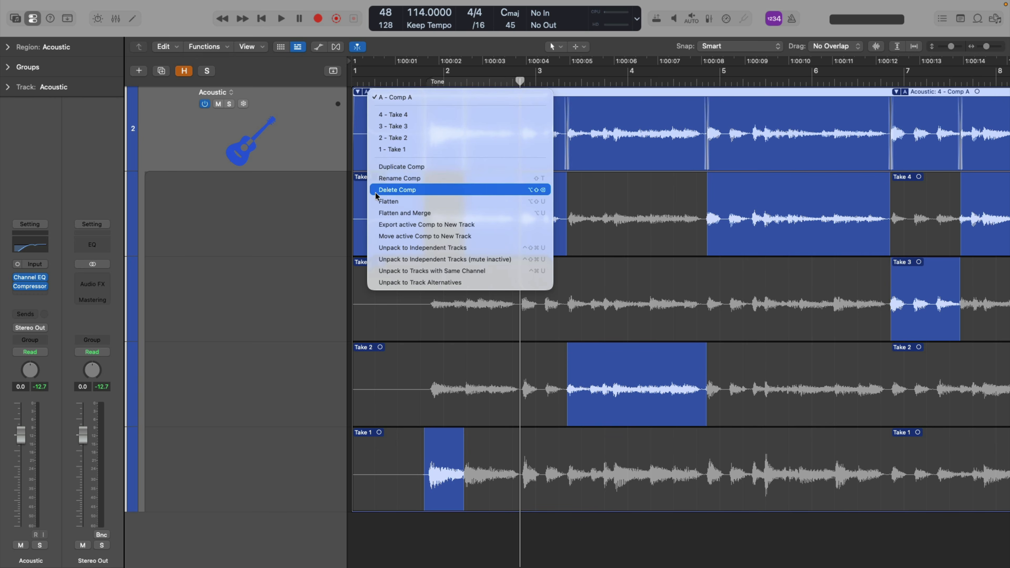
click(378, 209)
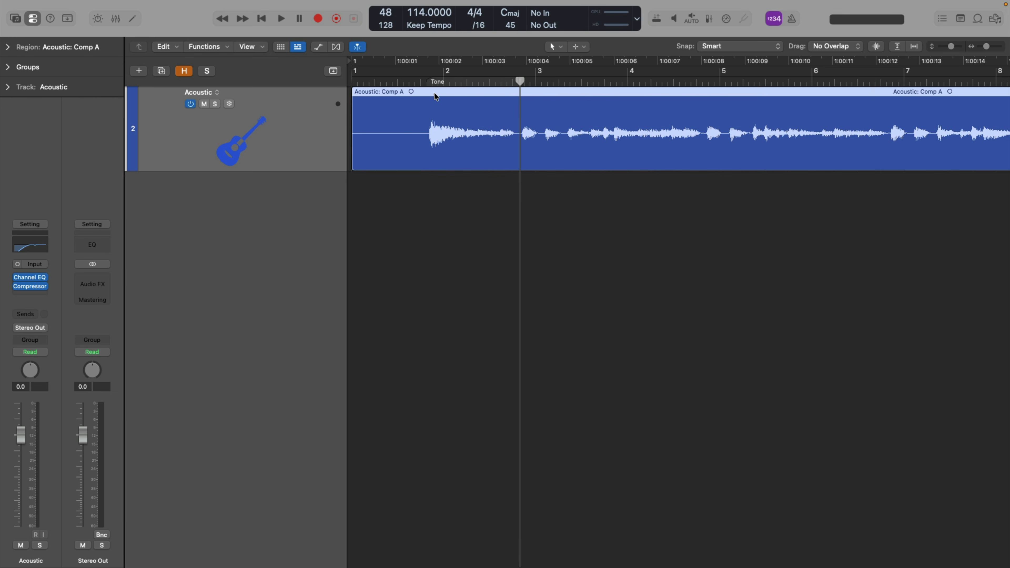
- Play the merged region's opening chord from the Tone marker just before bar 2, and undo the merge
click(427, 83)
key(space)
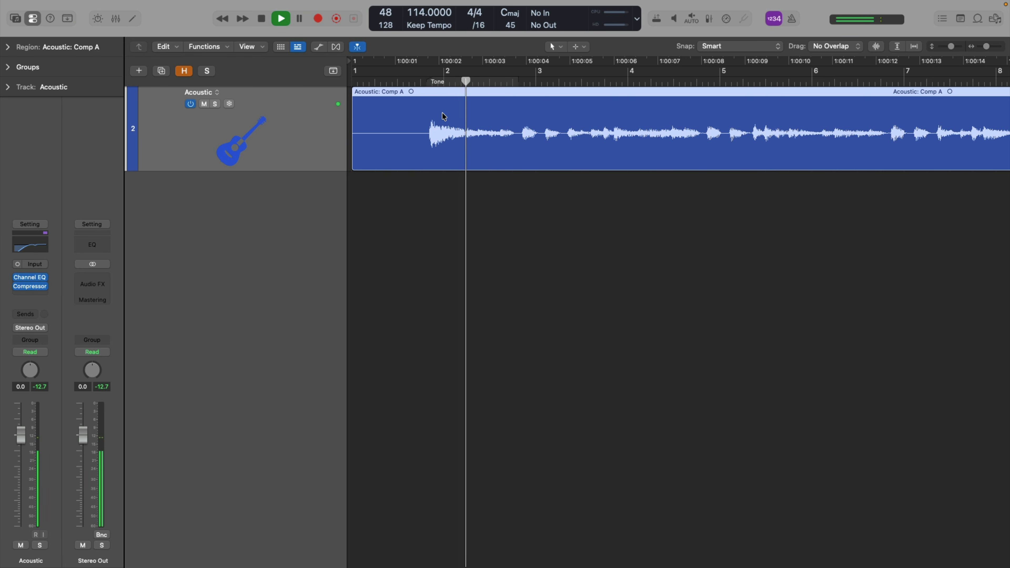
key(space)
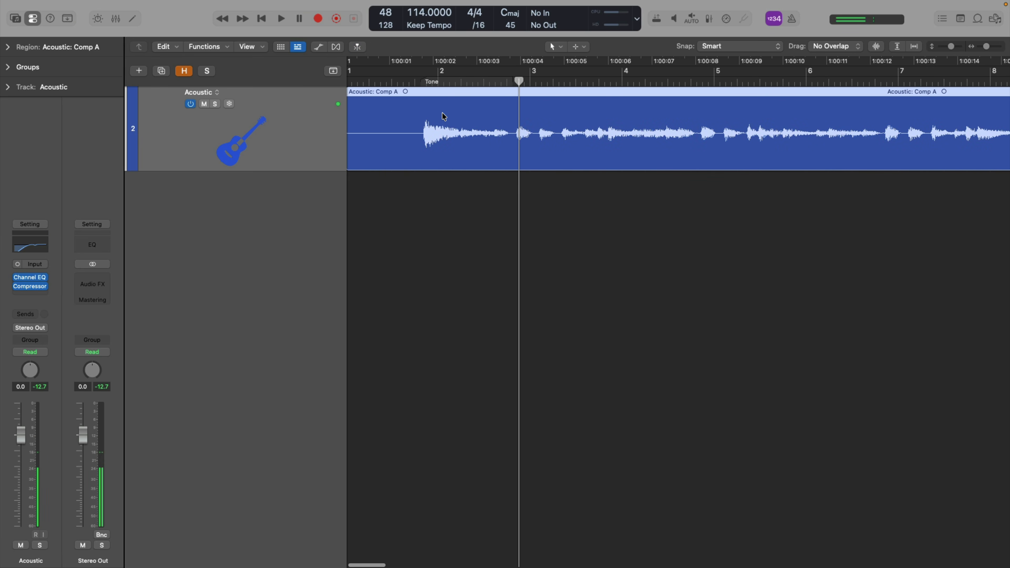
scroll(442, 113, left, 1)
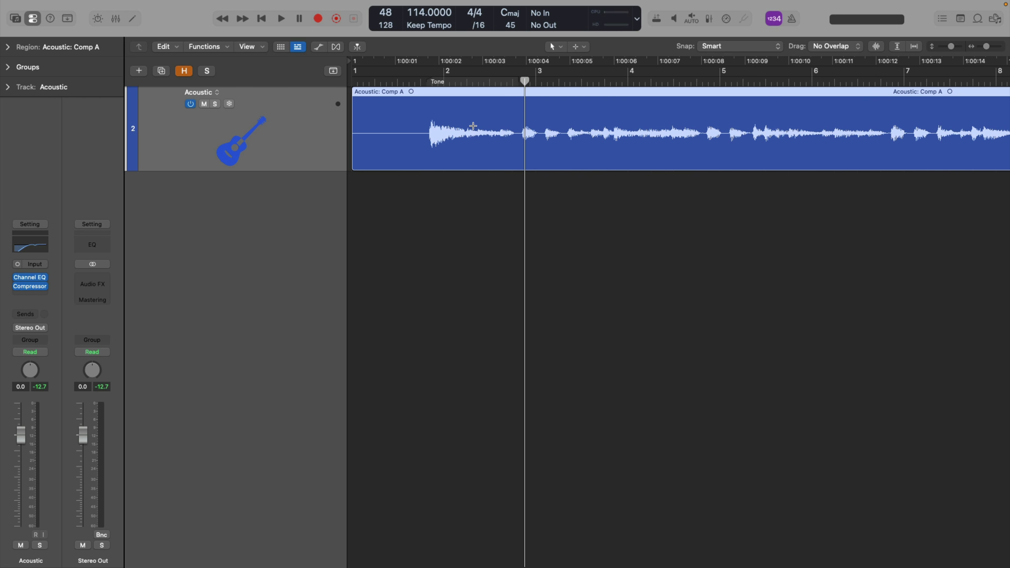
key(super+z)
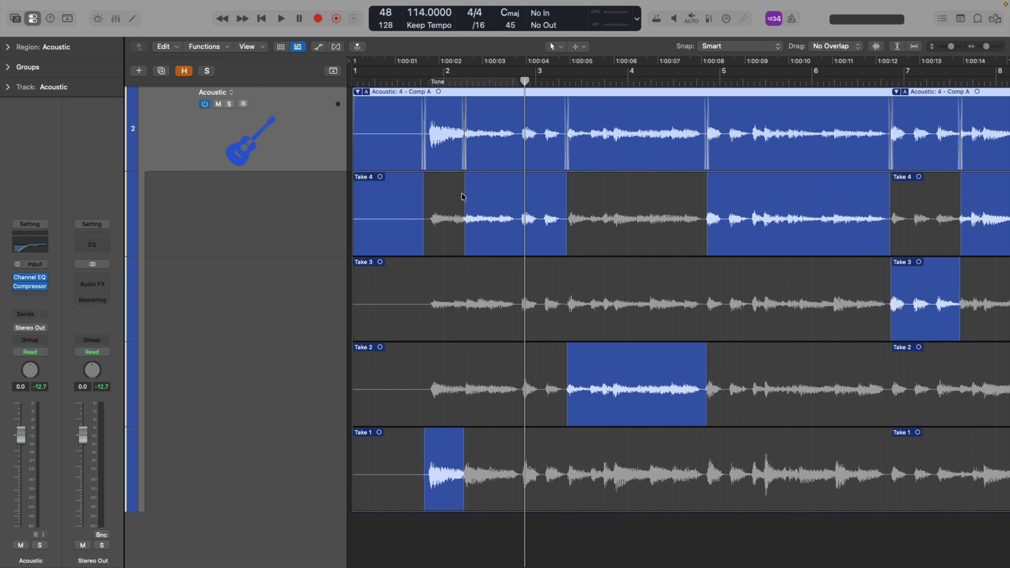
- Restore Take 4 for the opening, try Take 1 from just before bar 2 to just before bar 3, and return to Take 4
click(449, 233)
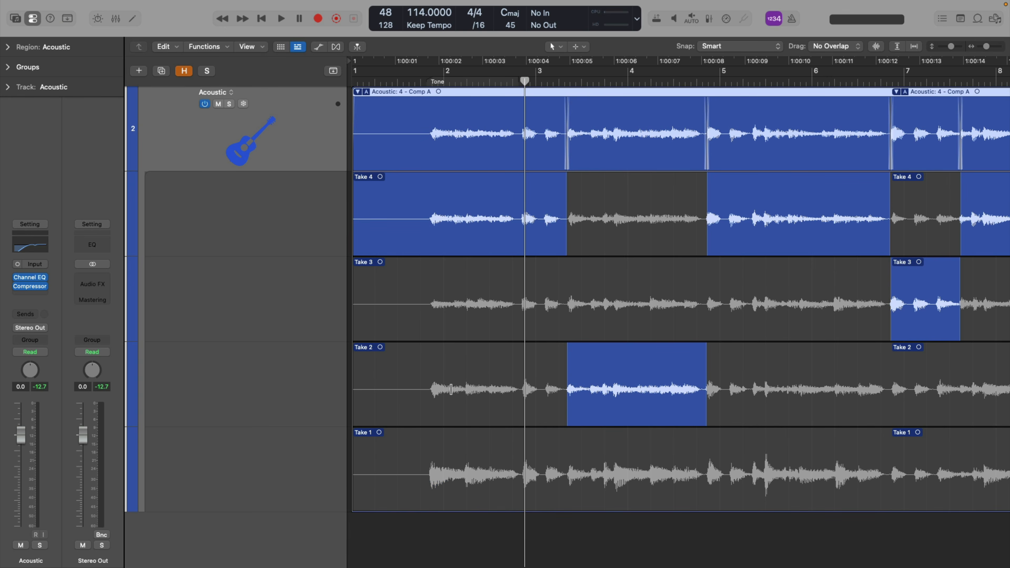
drag(425, 487, 522, 486)
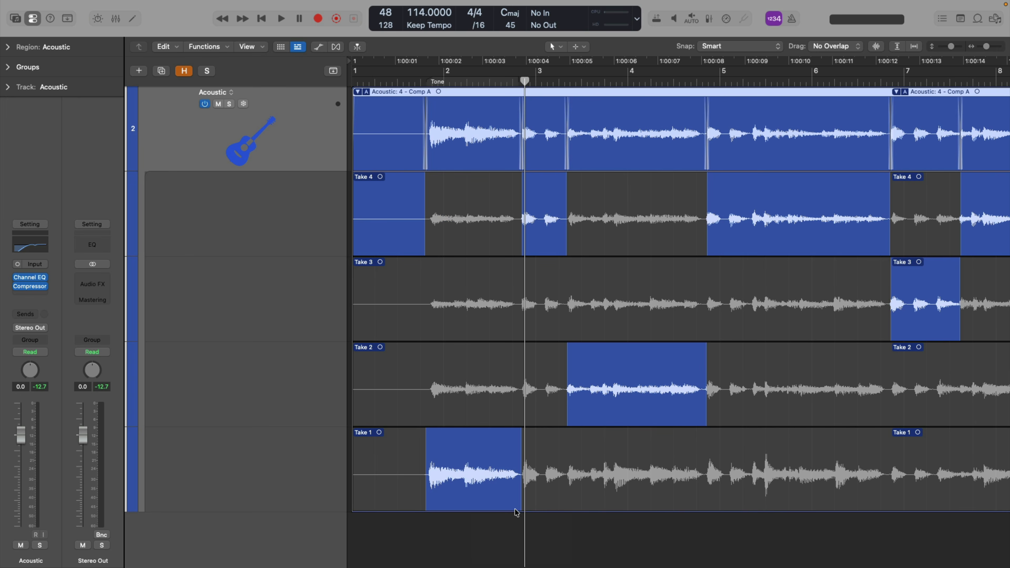
click(490, 472)
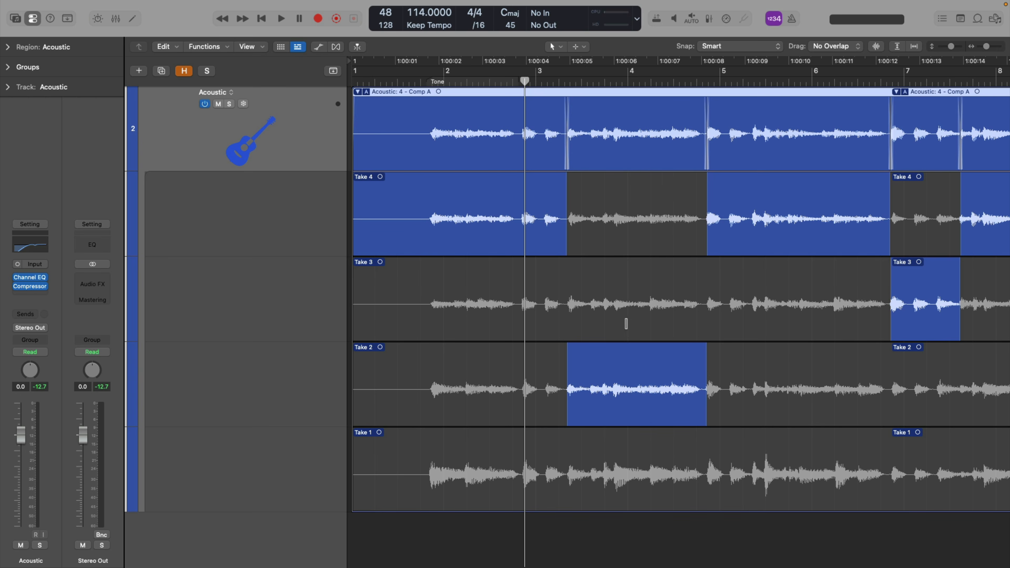
- Try comping a short Take 3 section around bar 4 into the Take 2 phrase, listen to it, and undo it
mouse_move(623, 319)
mouse_down()
mouse_move(662, 318)
mouse_move(640, 325)
mouse_up()
click(610, 83)
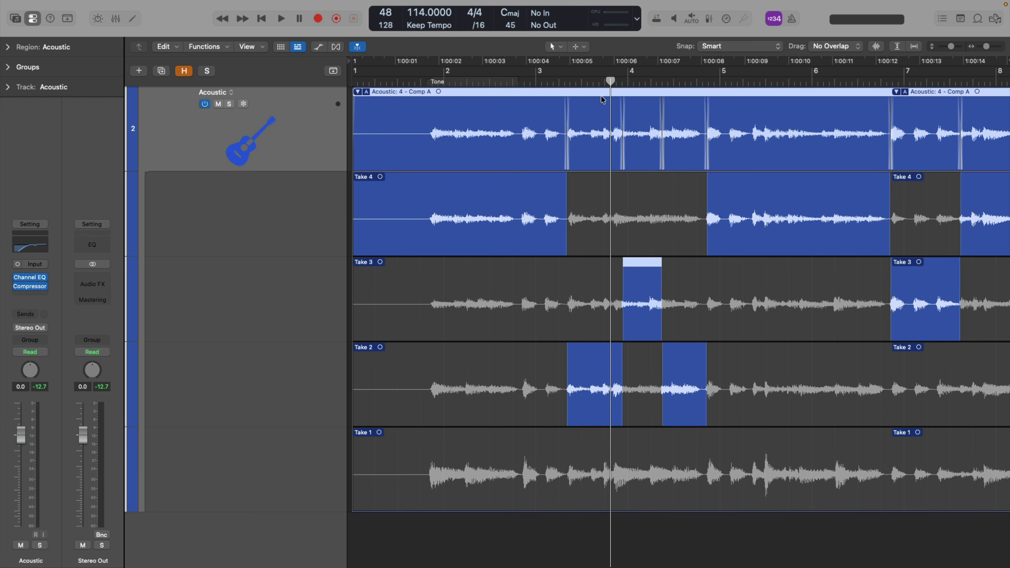
click(595, 80)
key(space)
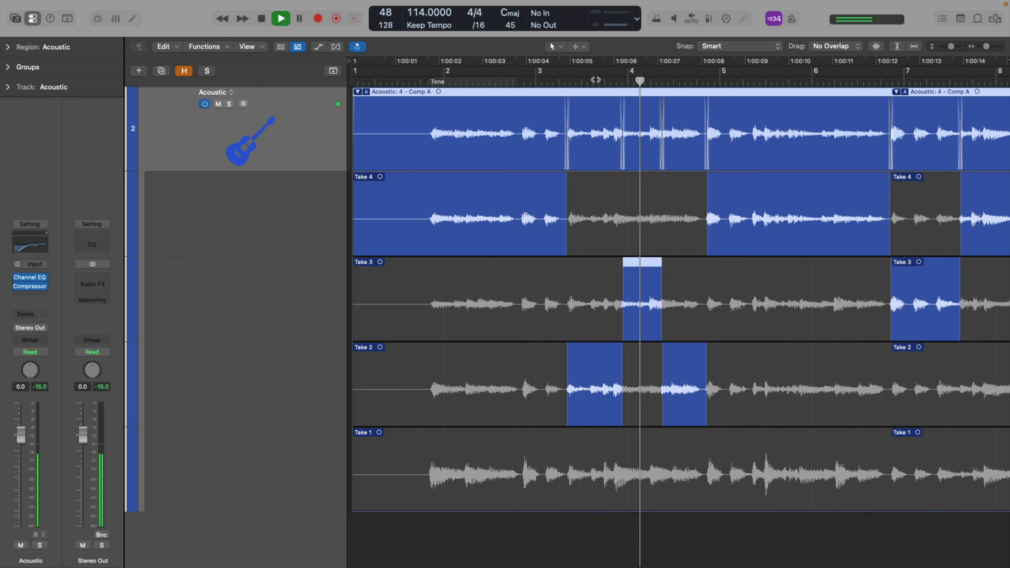
key(space)
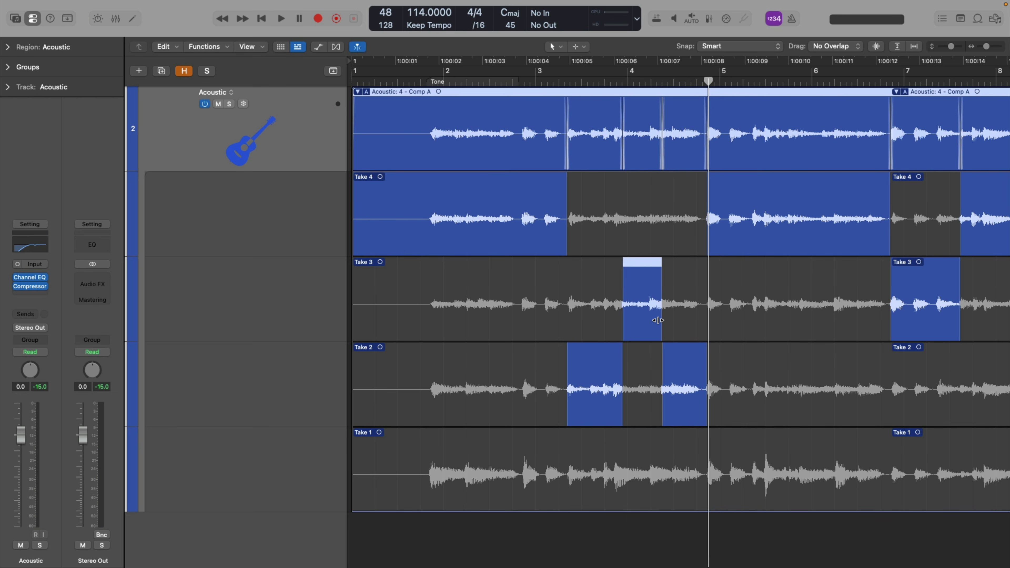
key(super+z)
key(super+z)
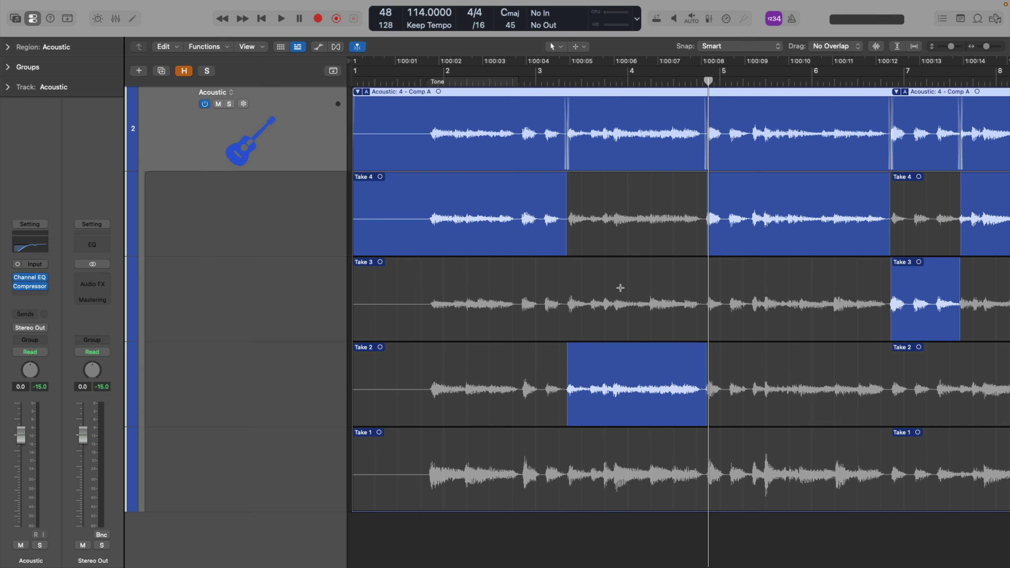
- Play Take 3's comped phrase at the Not right take marker twice, starting around bar 9
key(super+Left)
key(super+Left)
key(super+Left)
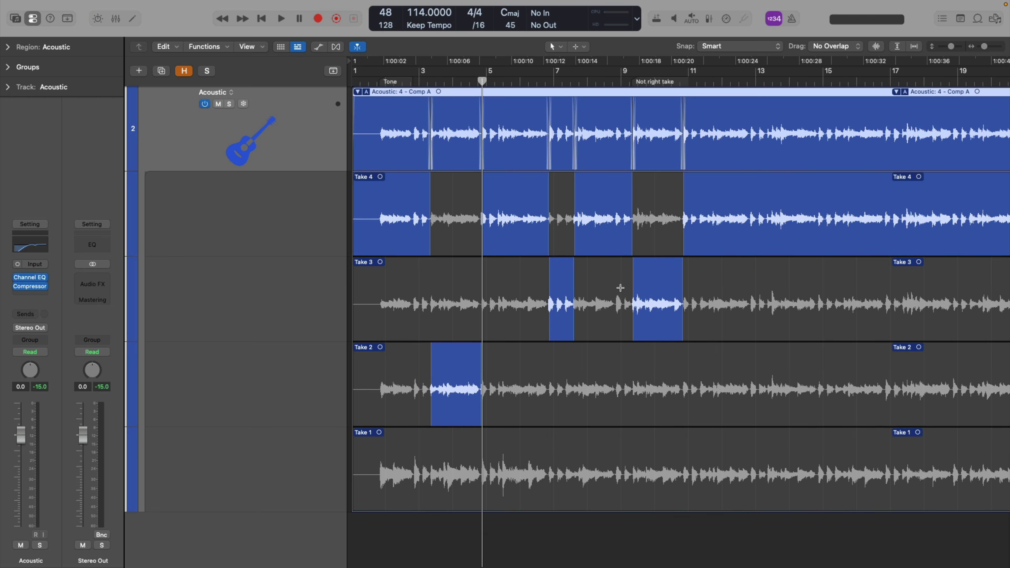
click(622, 84)
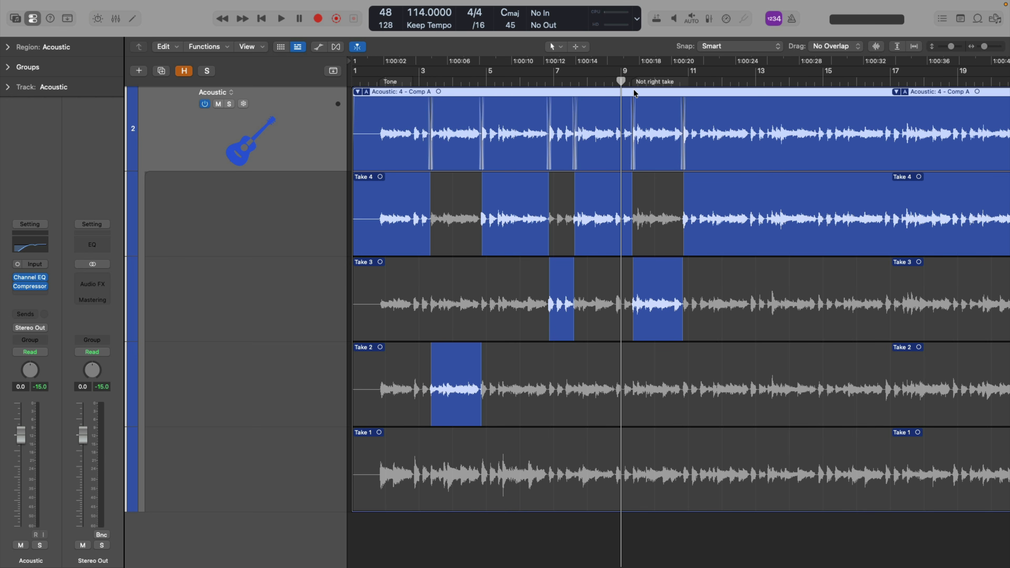
key(space)
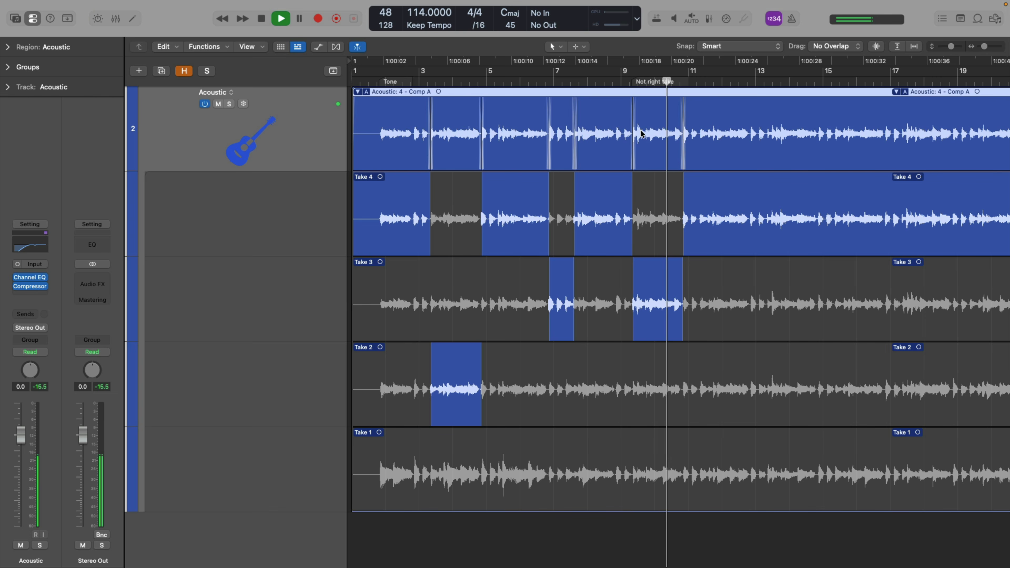
key(space)
click(632, 82)
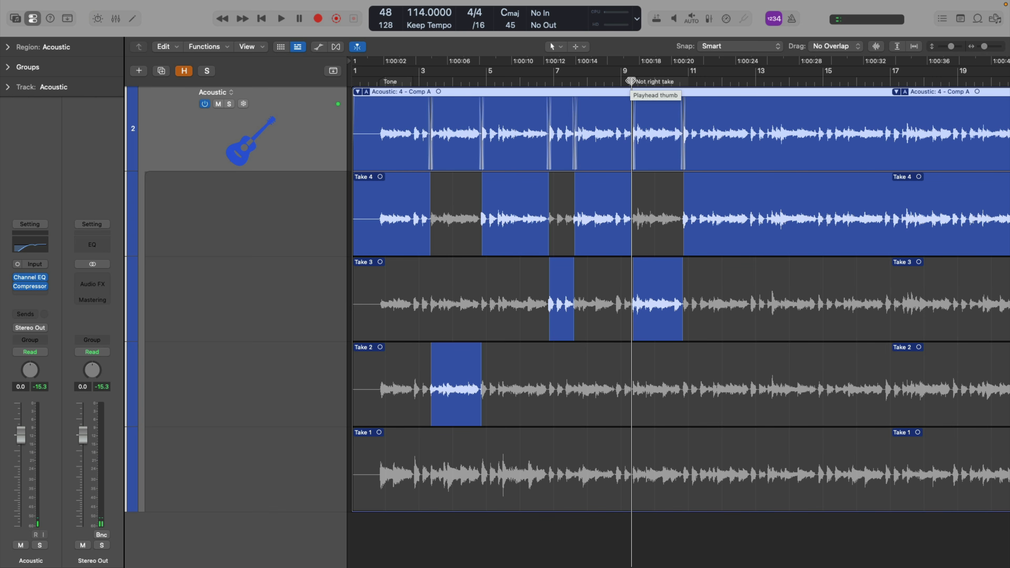
key(space)
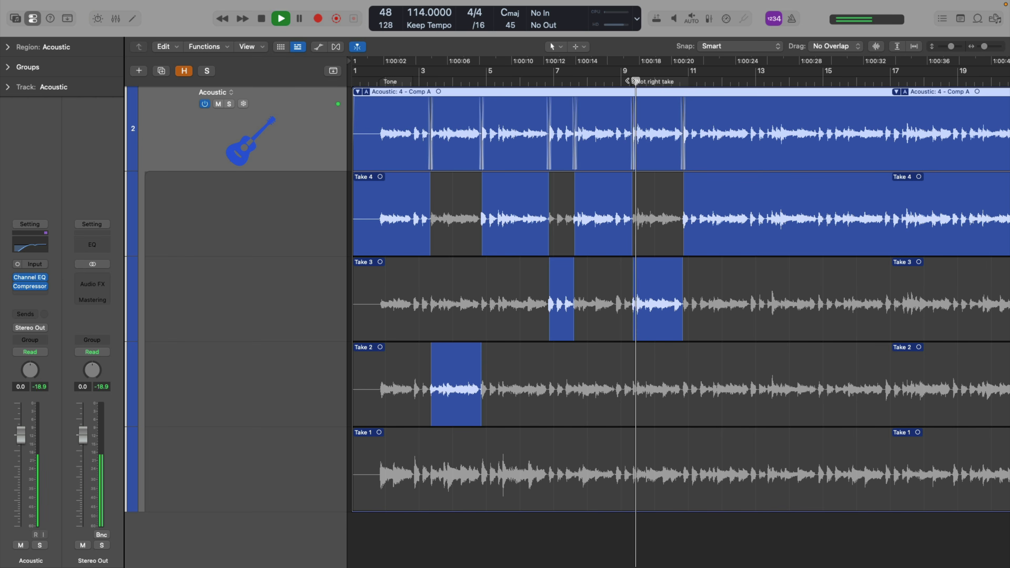
key(space)
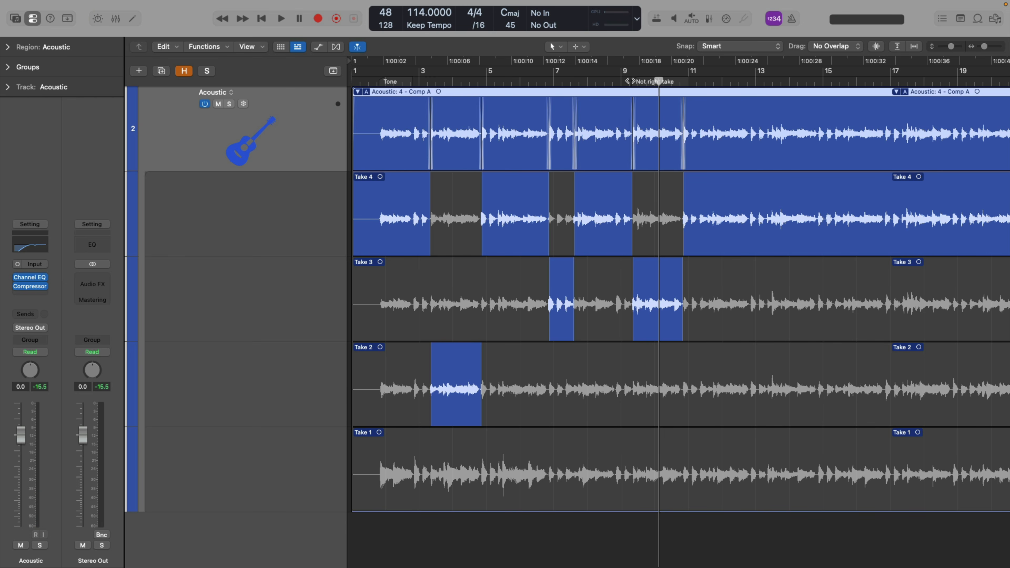
- Try Take 2 for the phrase at the Not right take marker, listen to it, and switch the phrase back to Take 3
click(644, 406)
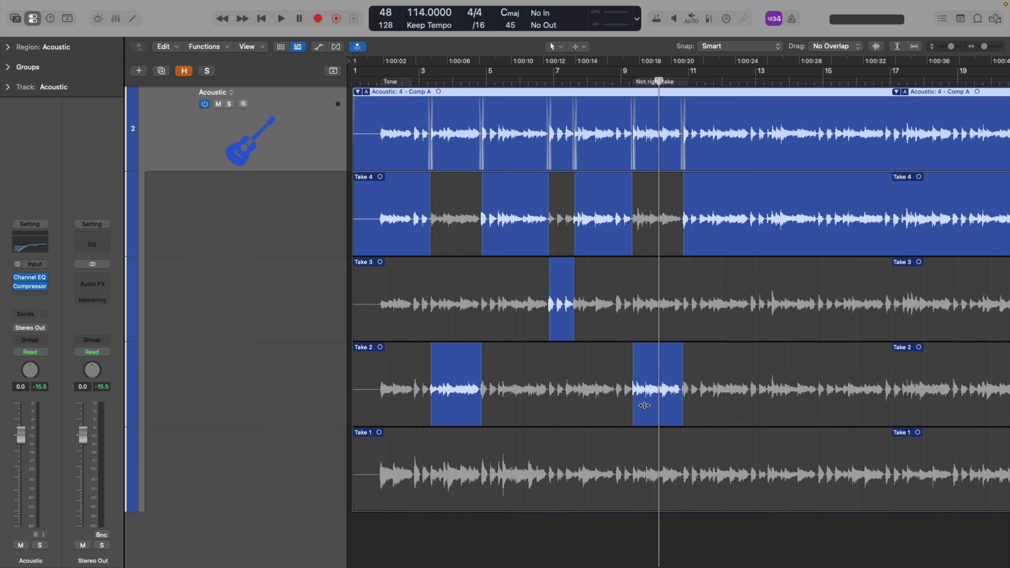
key(space)
key(space)
key(space)
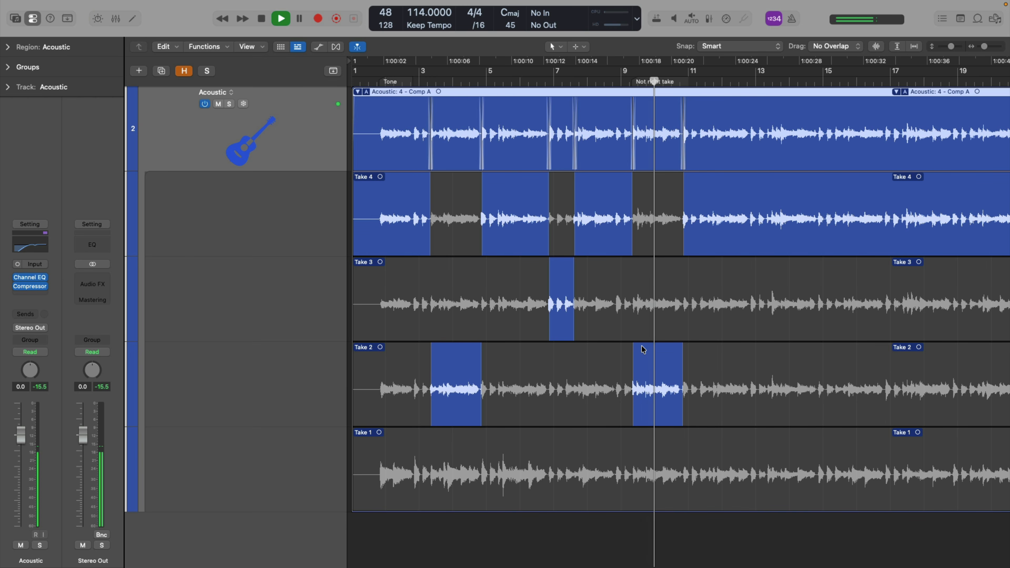
click(640, 334)
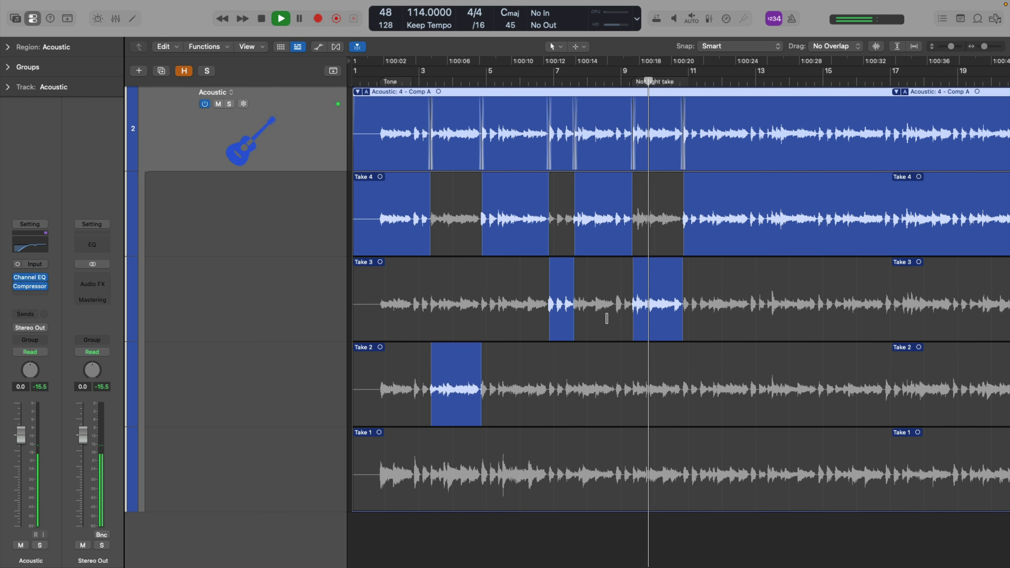
key(space)
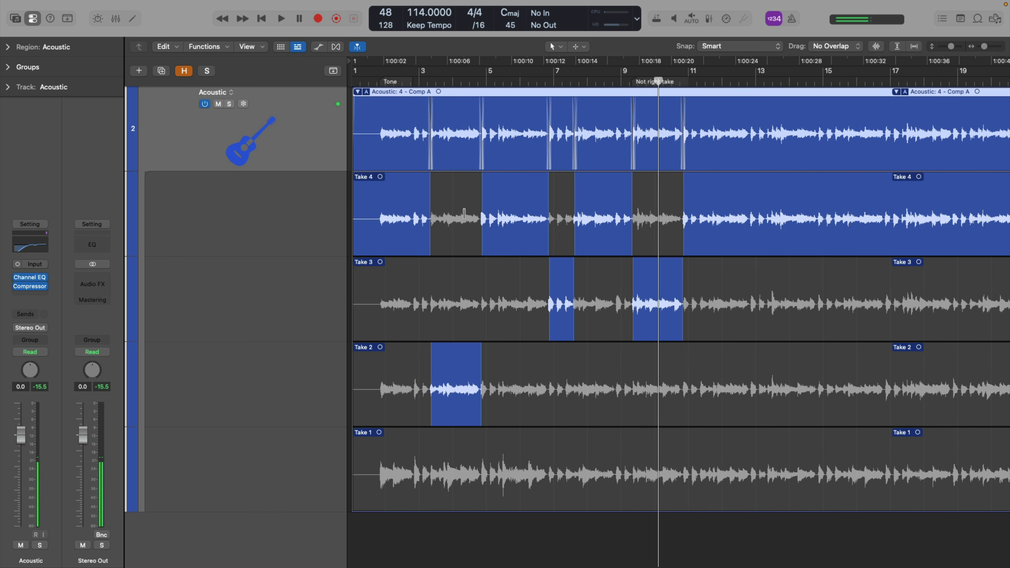
- Try Flatten and Merge on Comp A, examine the merged waveform around the Not right take marker, and undo it
click(366, 91)
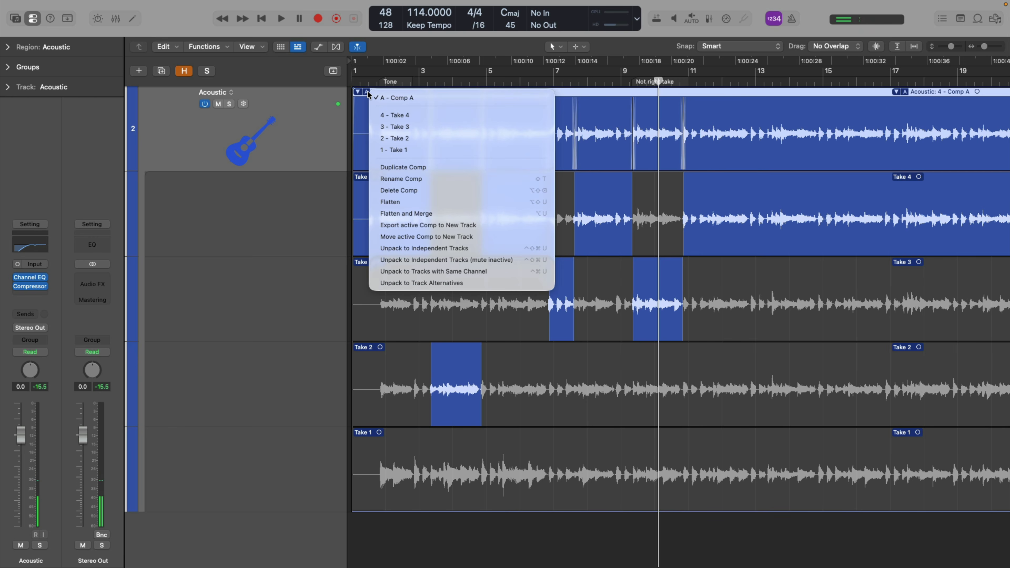
click(399, 213)
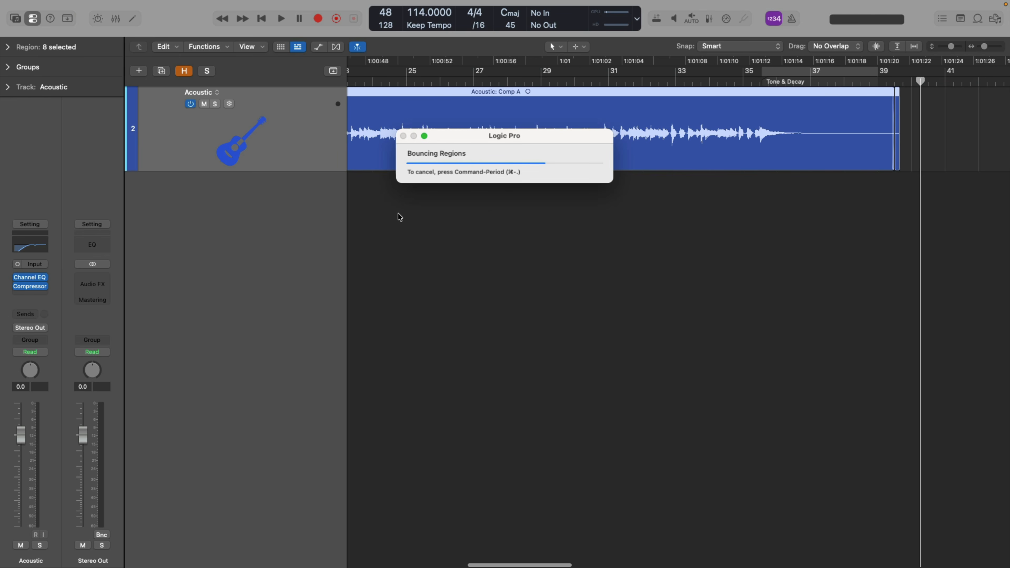
key(super+Left)
key(super+Left)
key(super+Left)
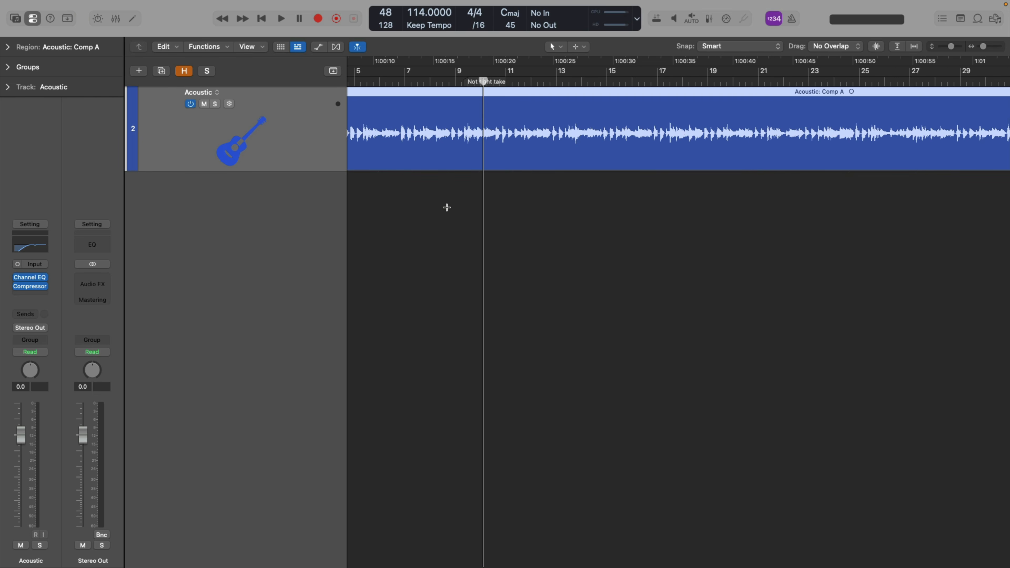
click(458, 81)
drag(452, 98, 524, 195)
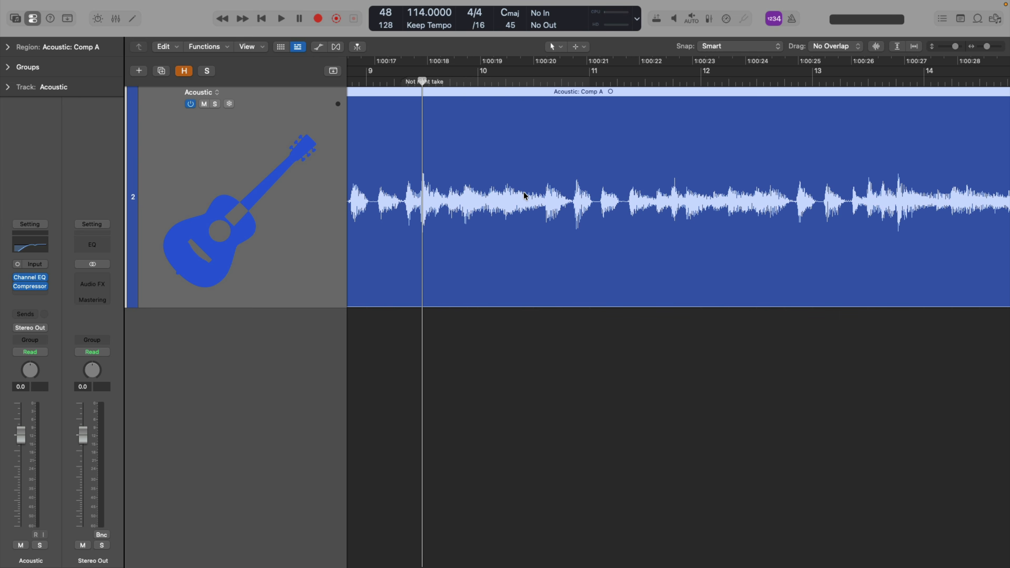
click(401, 81)
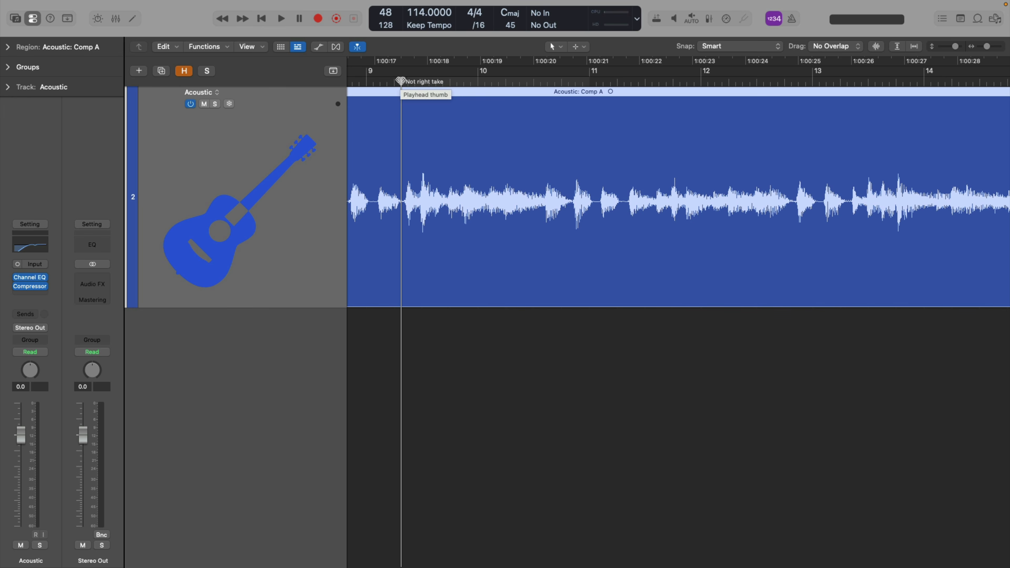
key(super+z)
- Shorten Take 4's final comp section so it ends just before bar 36, at the Tone & Decay marker
key(super+Left)
key(super+Left)
key(super+Left)
key(super+Left)
key(super+Up)
key(super+Up)
key(super+Up)
key(super+Up)
key(super+Up)
key(super+Up)
key(super+Up)
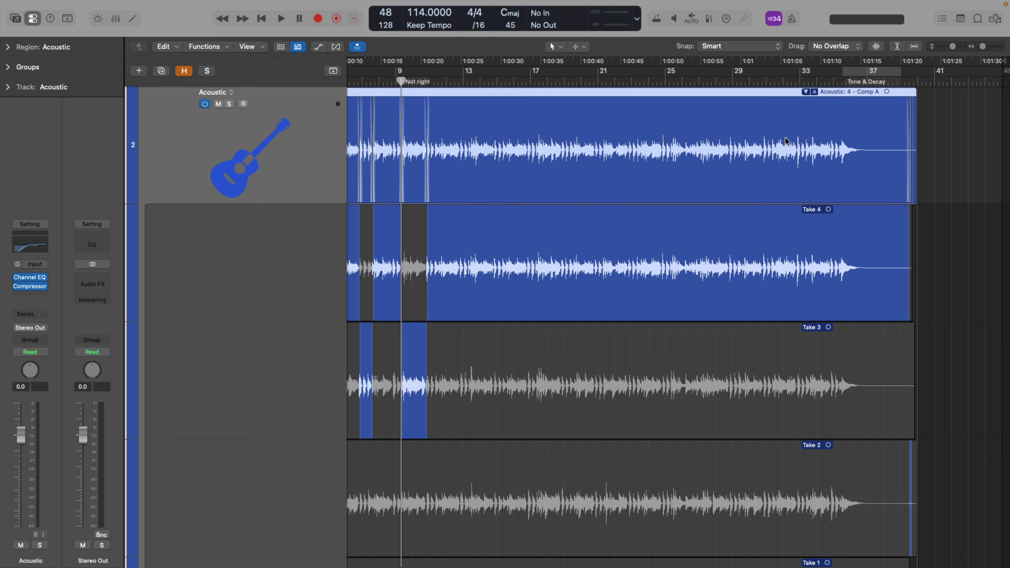
drag(801, 166, 953, 508)
drag(796, 305, 543, 315)
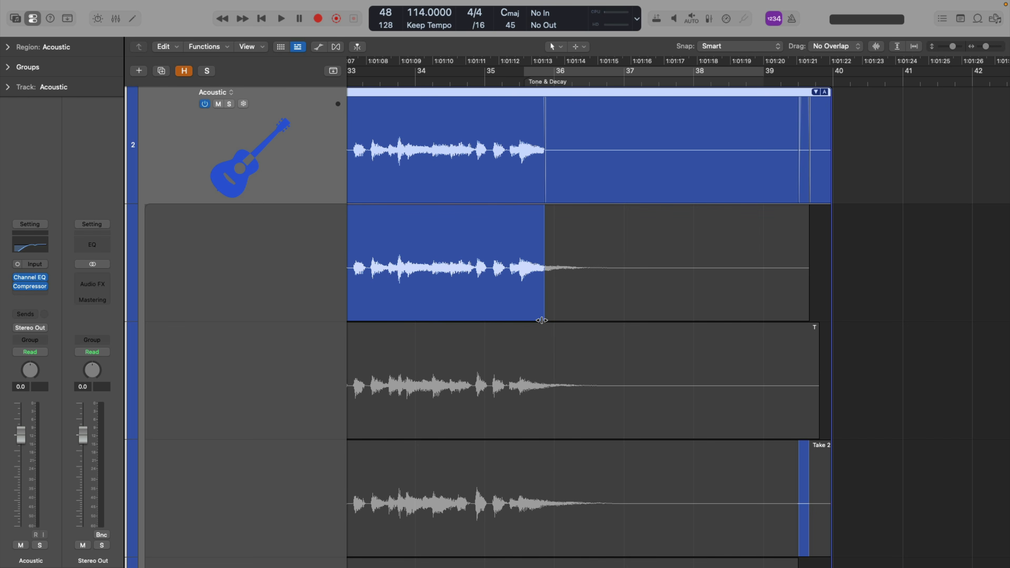
- Play the comped ending at the Tone & Decay marker, starting just after bar 35
click(503, 83)
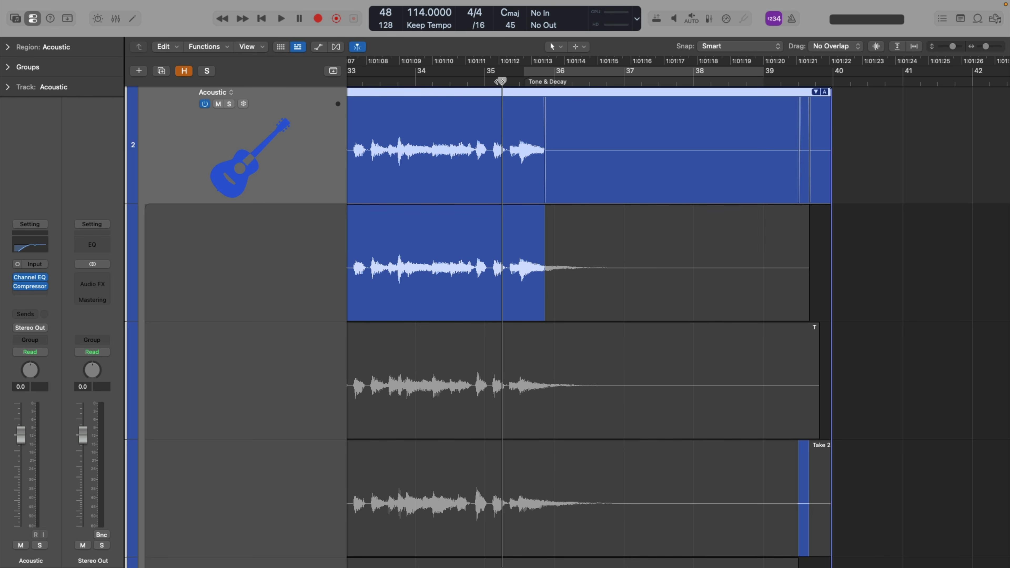
key(space)
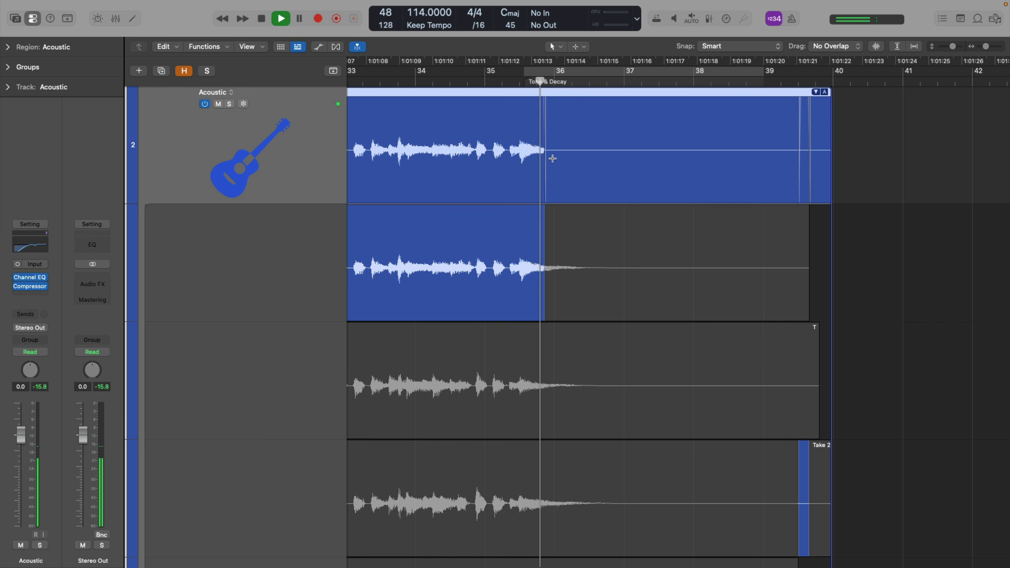
key(space)
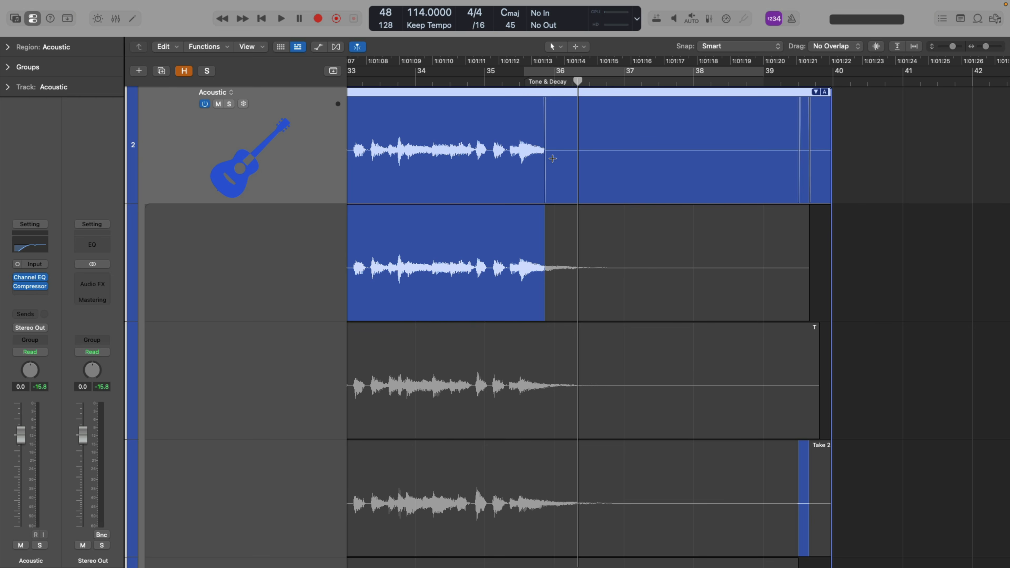
- Try Flatten on Comp A and extend the final region's end past bar 36, and undo both changes
click(825, 92)
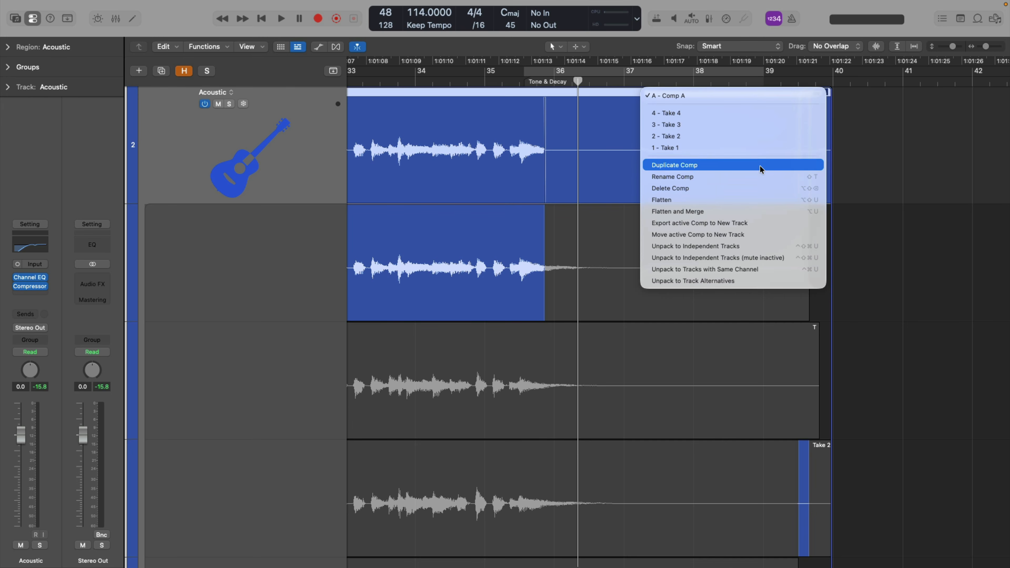
click(745, 199)
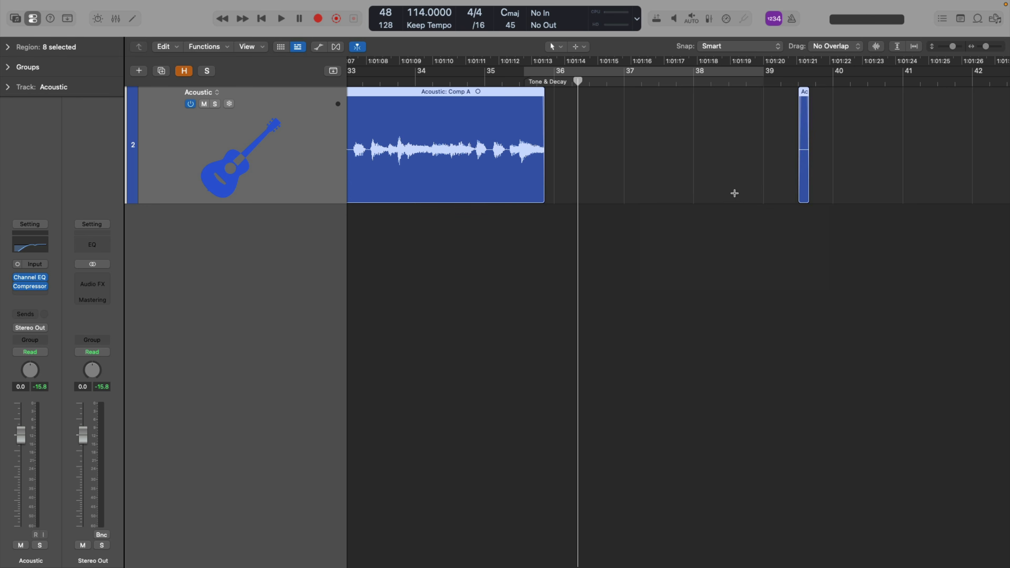
click(501, 81)
click(550, 188)
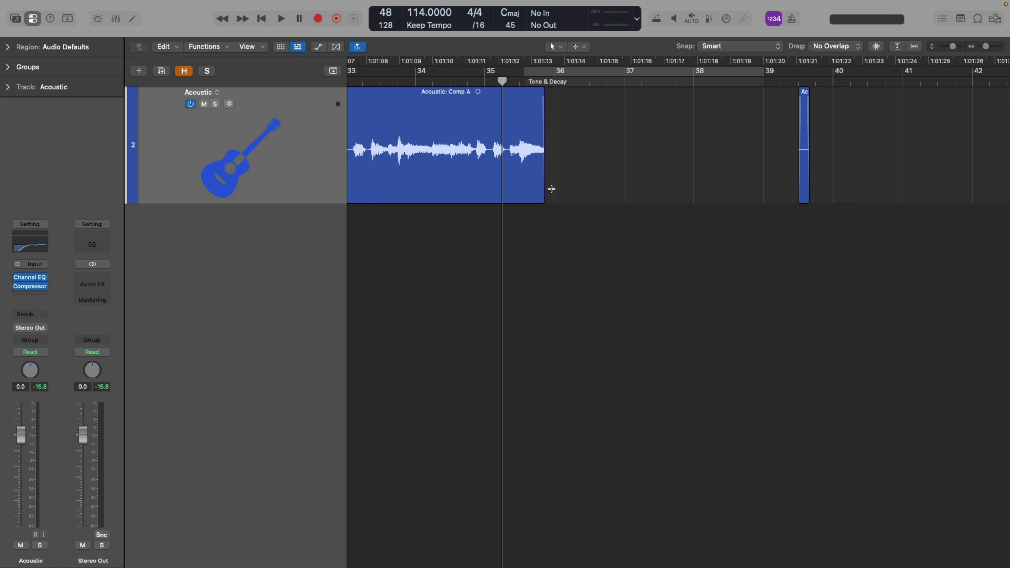
drag(544, 191, 604, 192)
key(super+z)
key(super+z)
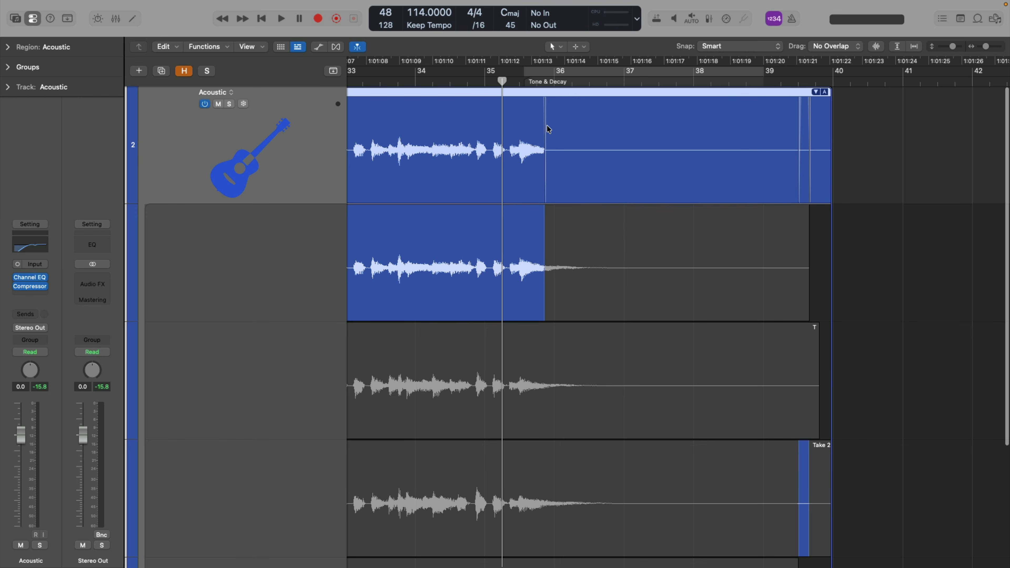
- Try Flatten and Merge on Comp A, play the merged ending at the Tone & Decay marker, and undo the merge
click(821, 93)
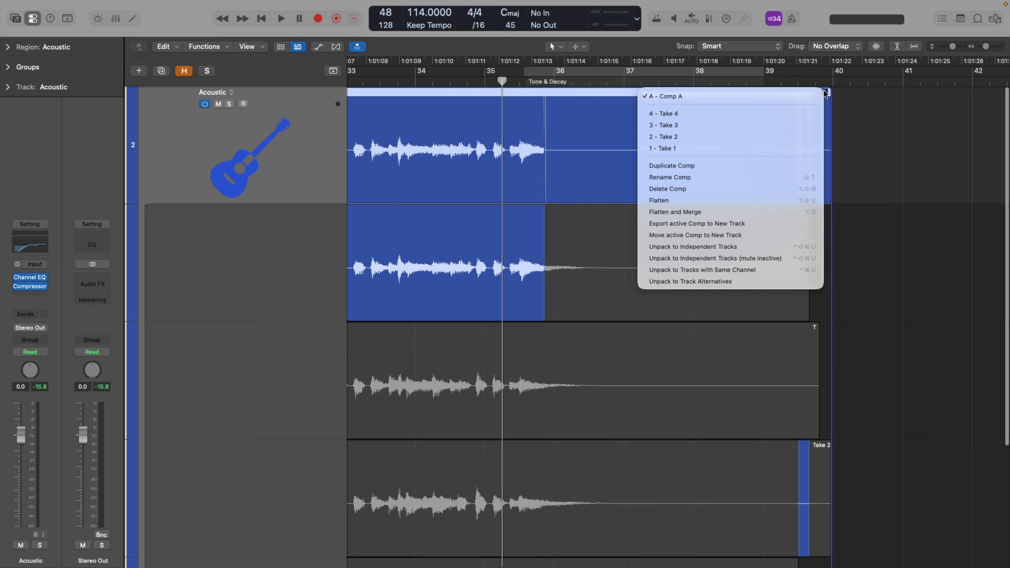
click(746, 212)
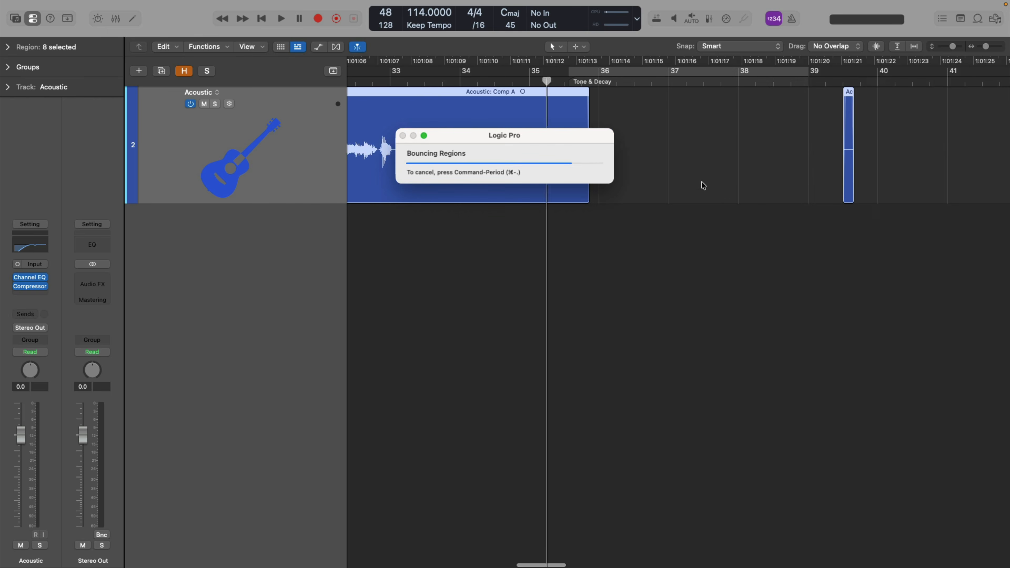
key(space)
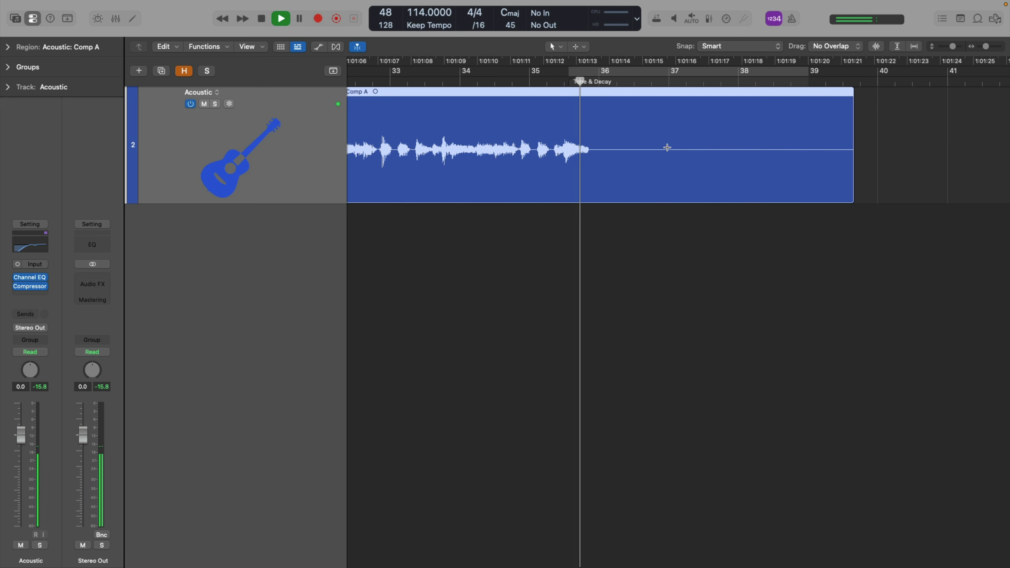
key(space)
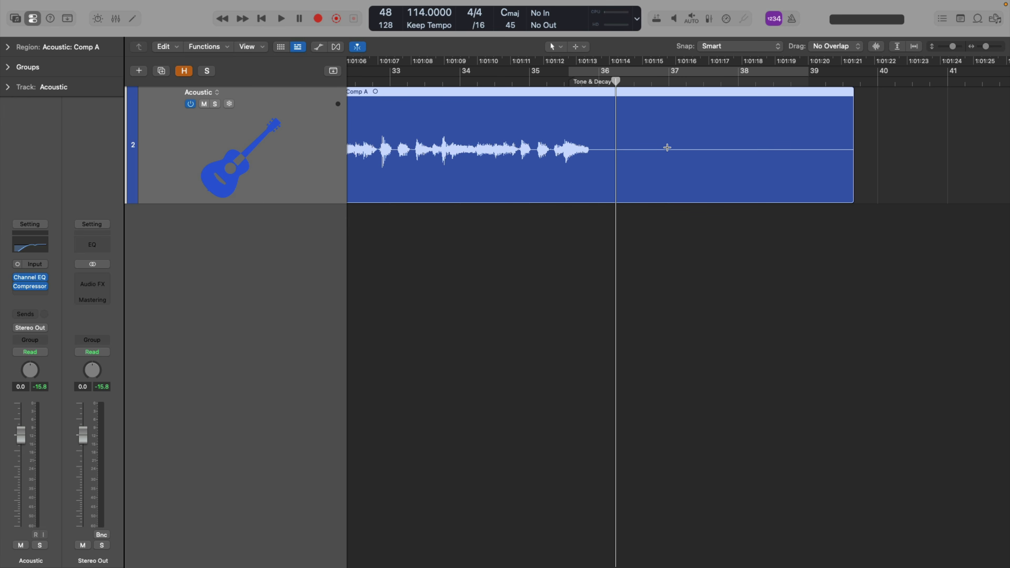
double_click(667, 147)
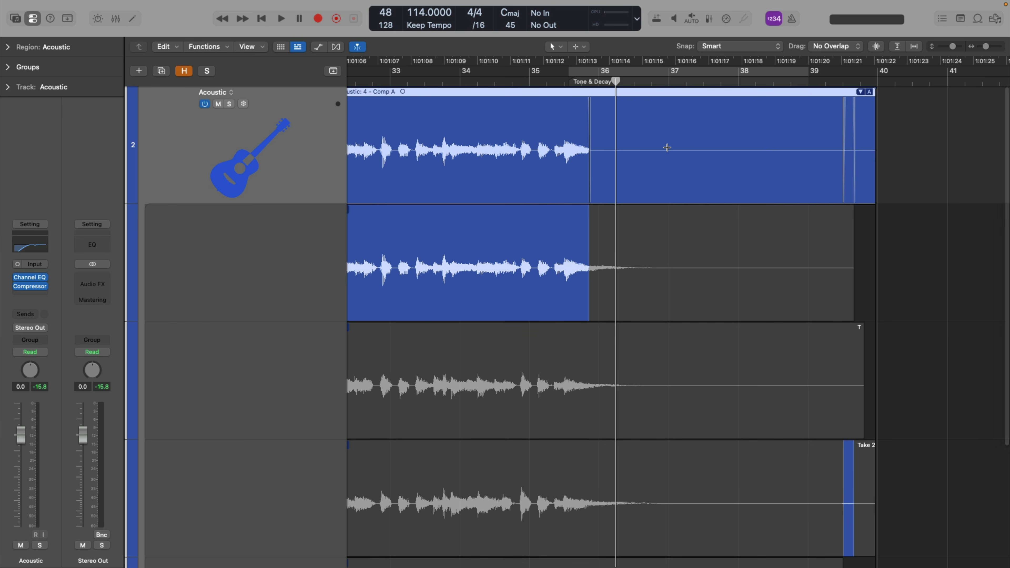
- Undo the shortening of Take 4's final comp section and extend it to the take's end while playing the decay
key(super+z)
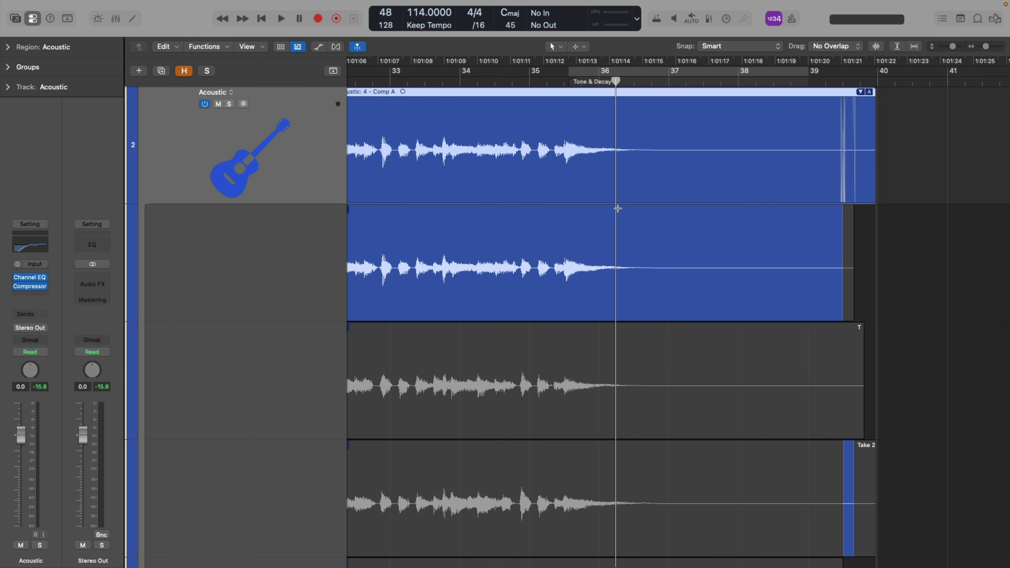
click(565, 84)
key(space)
click(847, 298)
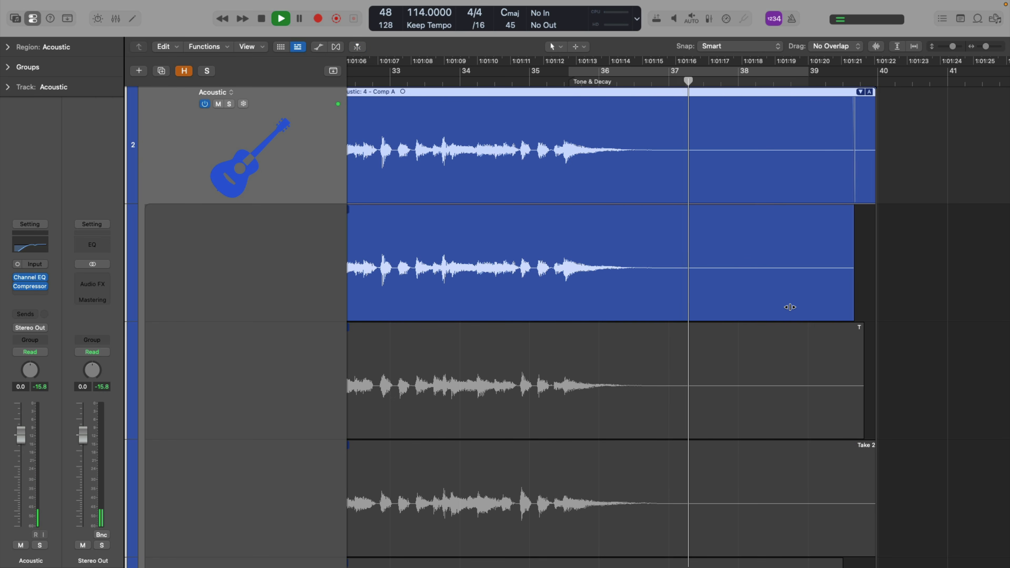
key(space)
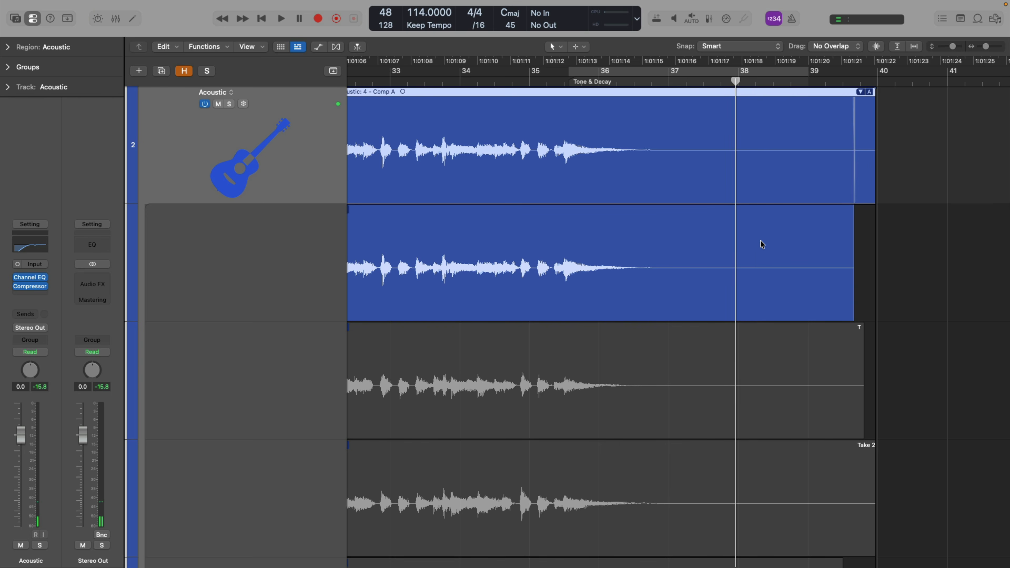
- Collapse the Acoustic take folder with the whole comp in view and return the playhead to the start
ctrl+alt+click(650, 216)
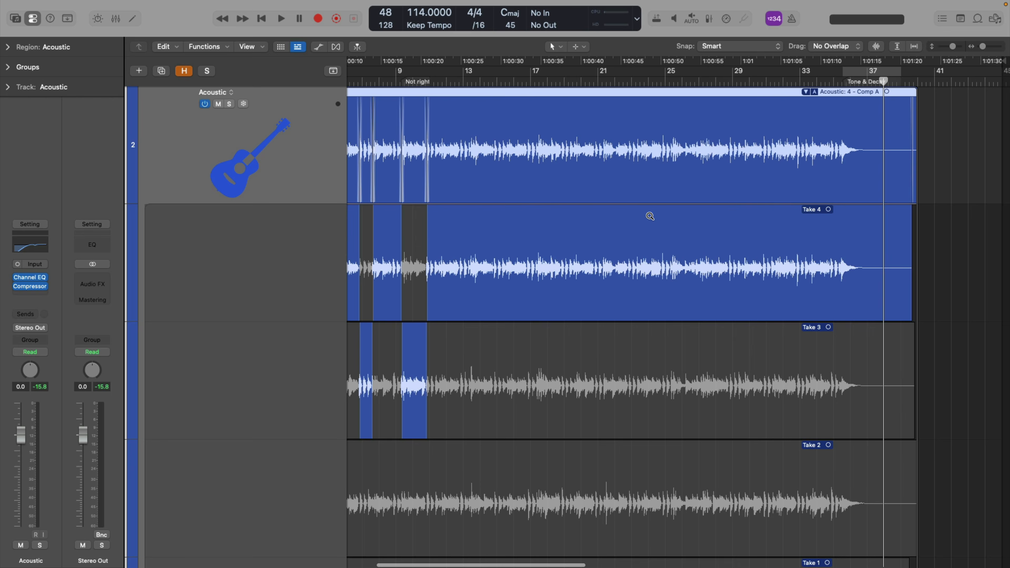
ctrl+alt+click(599, 194)
click(358, 93)
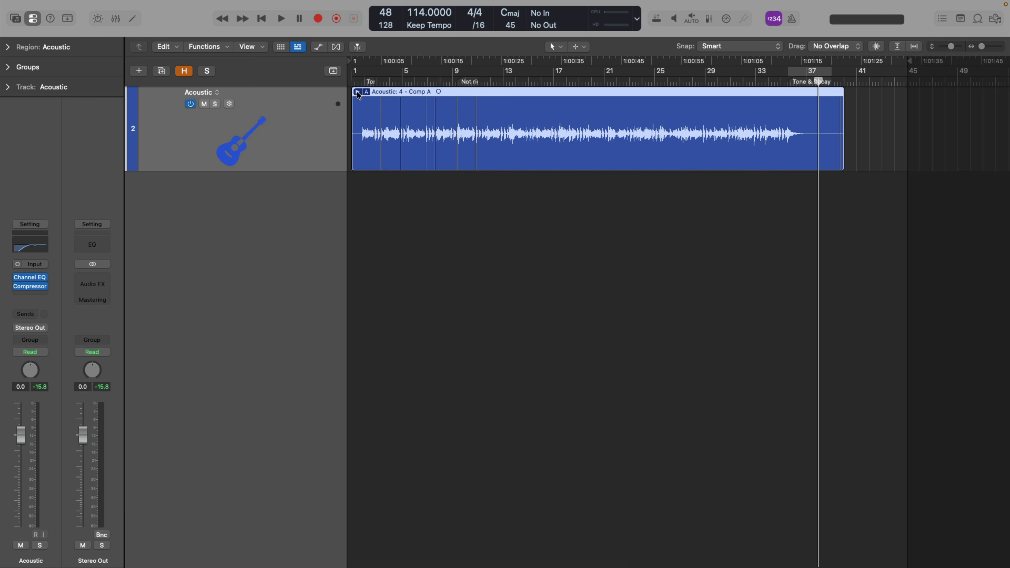
click(392, 204)
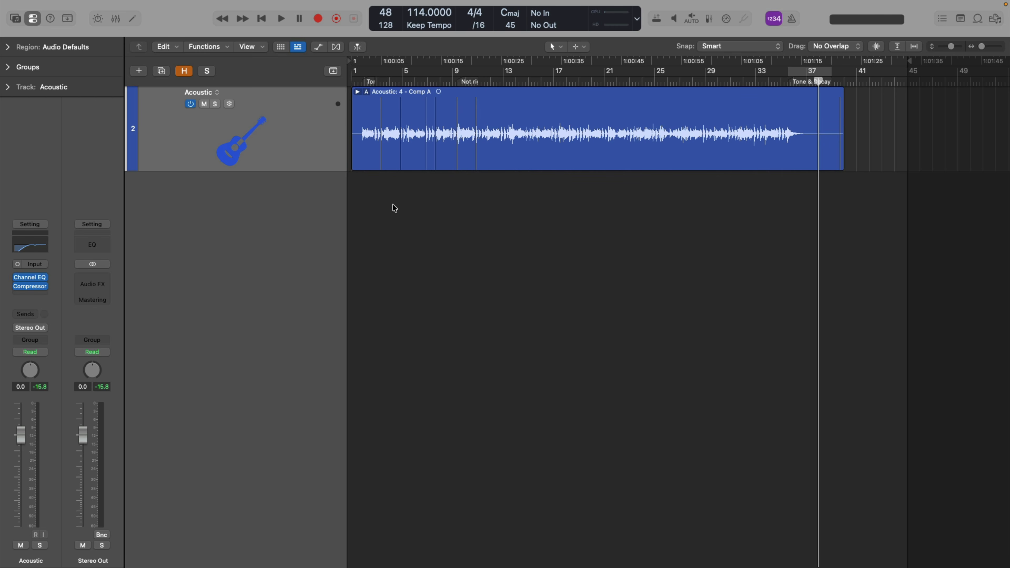
key(Return)
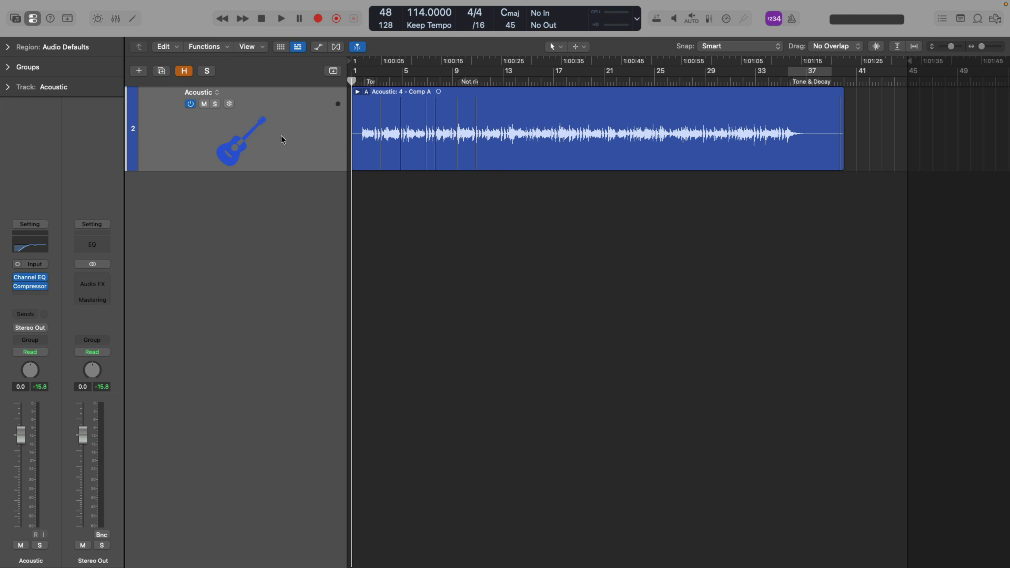
- Duplicate the Acoustic track's alternative, show the inactive alternatives, and briefly preview alternative A
click(217, 92)
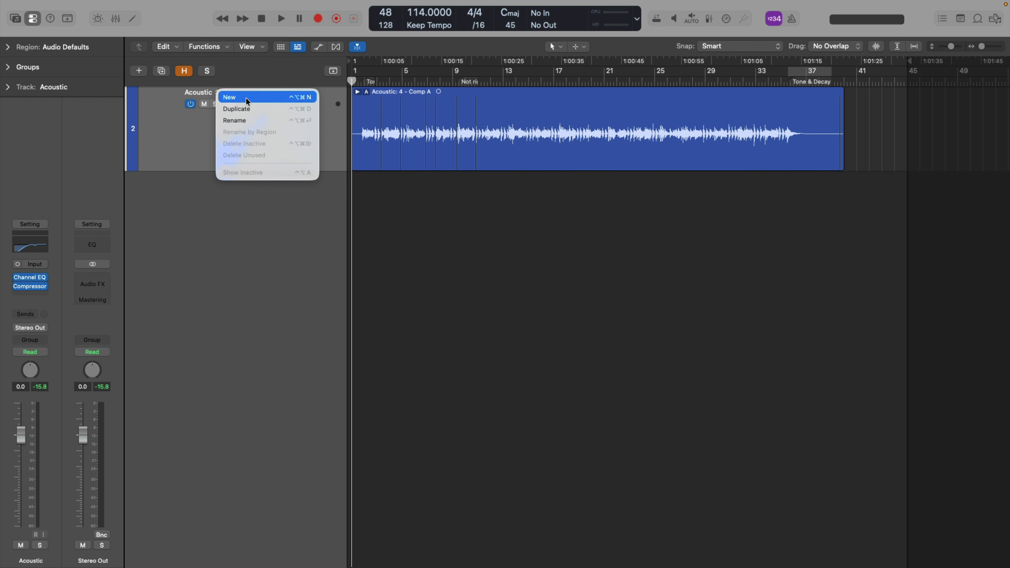
click(254, 109)
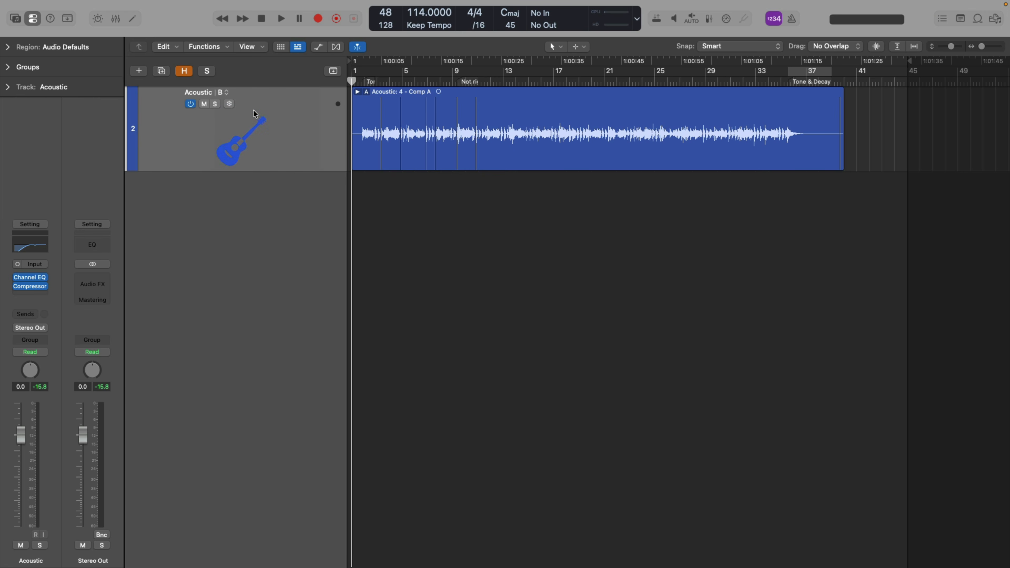
click(226, 92)
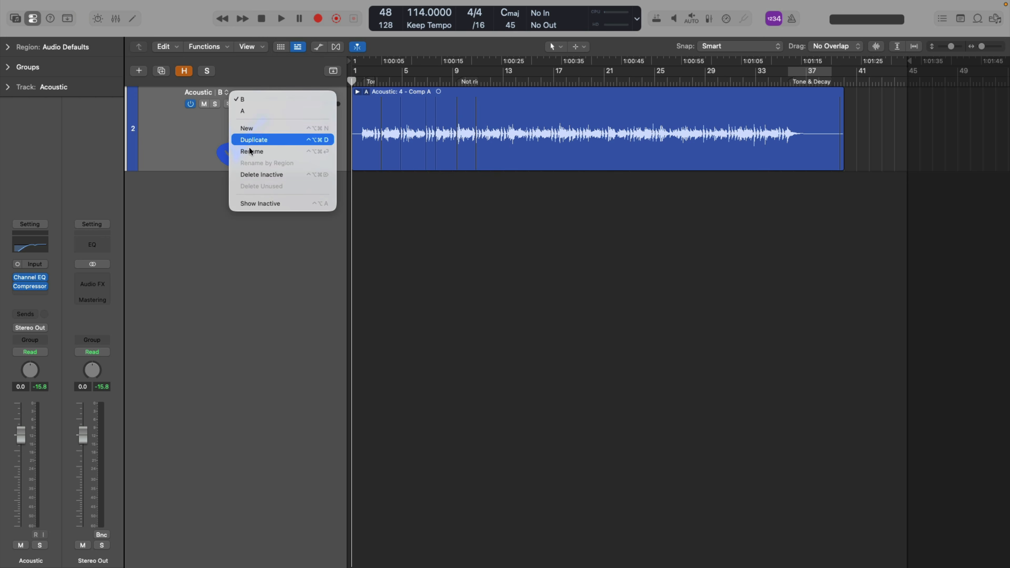
click(284, 202)
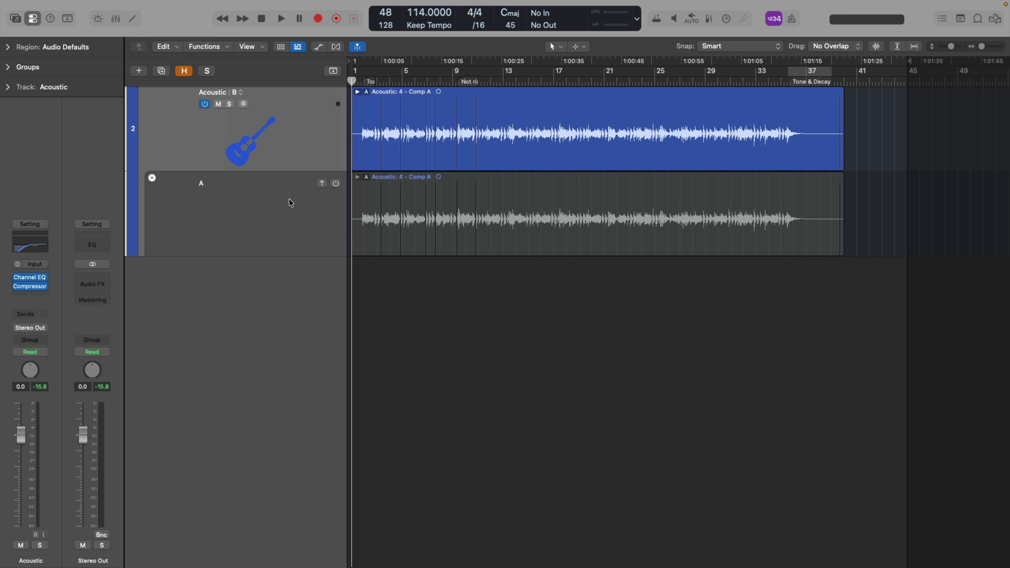
click(336, 184)
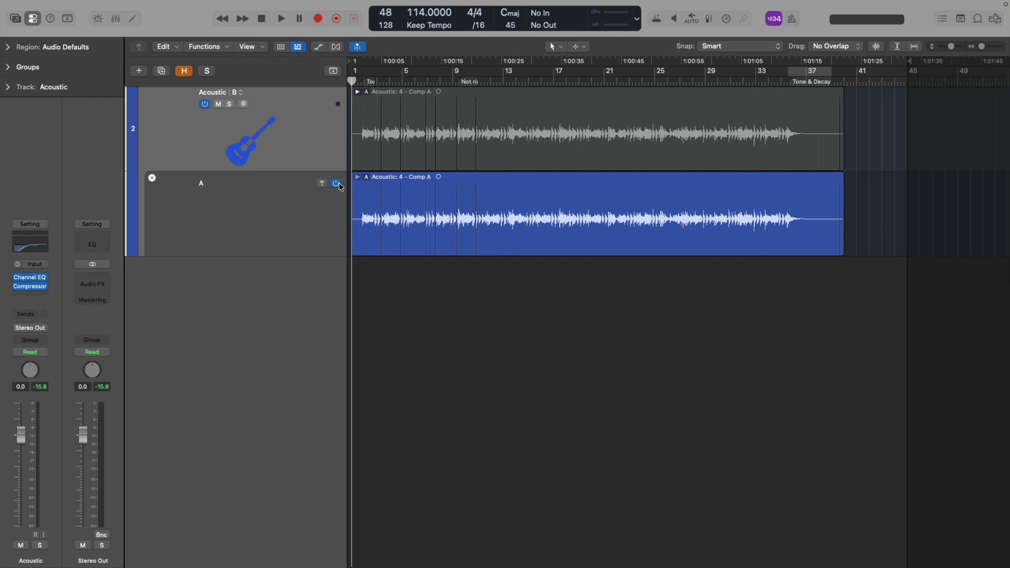
click(337, 184)
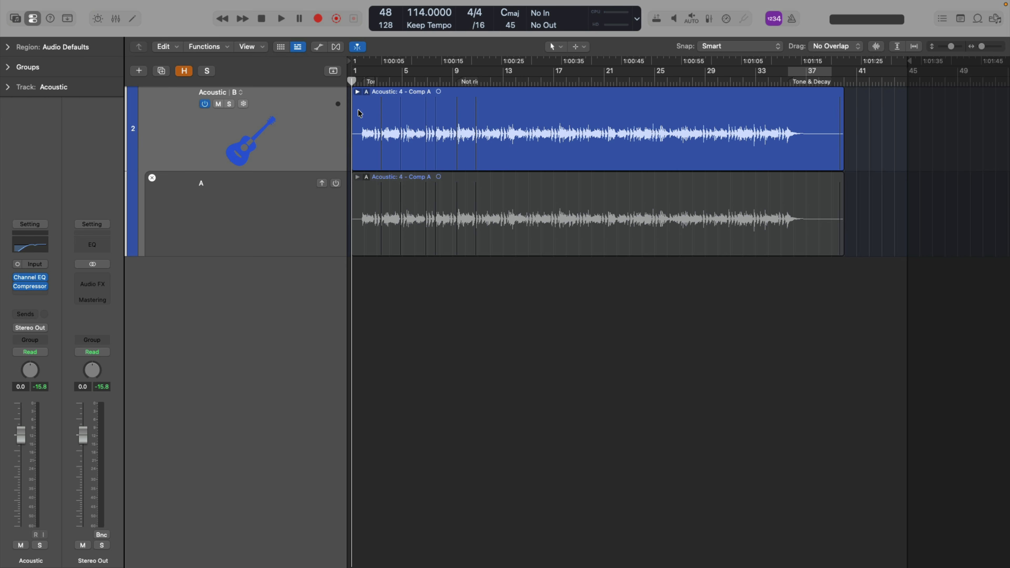
- Rename track alternative A as OG and alternative B as Bounce, and hide the inactive alternatives
double_click(202, 184)
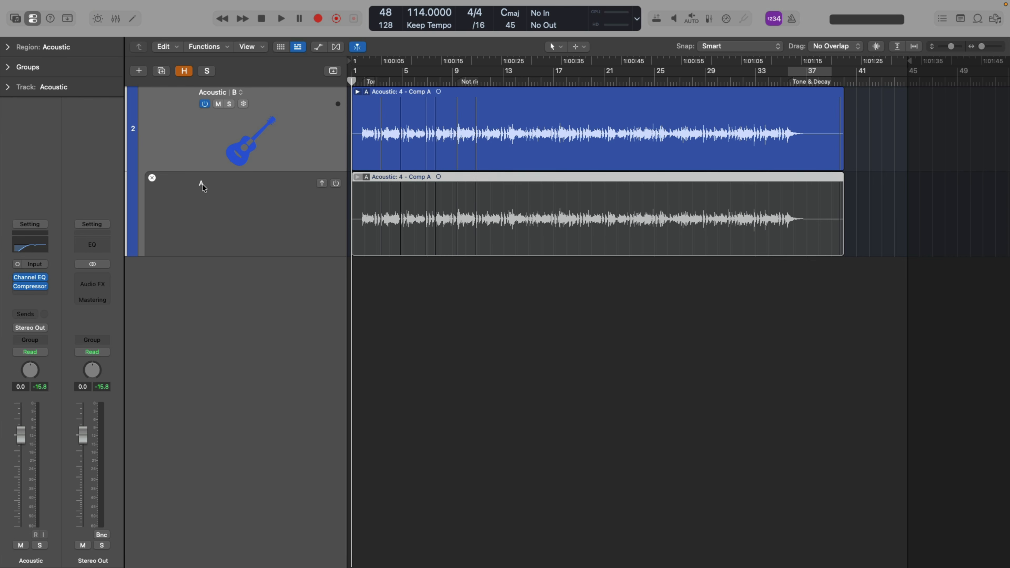
text(OG)
key(Return)
click(234, 92)
text(Bounce)
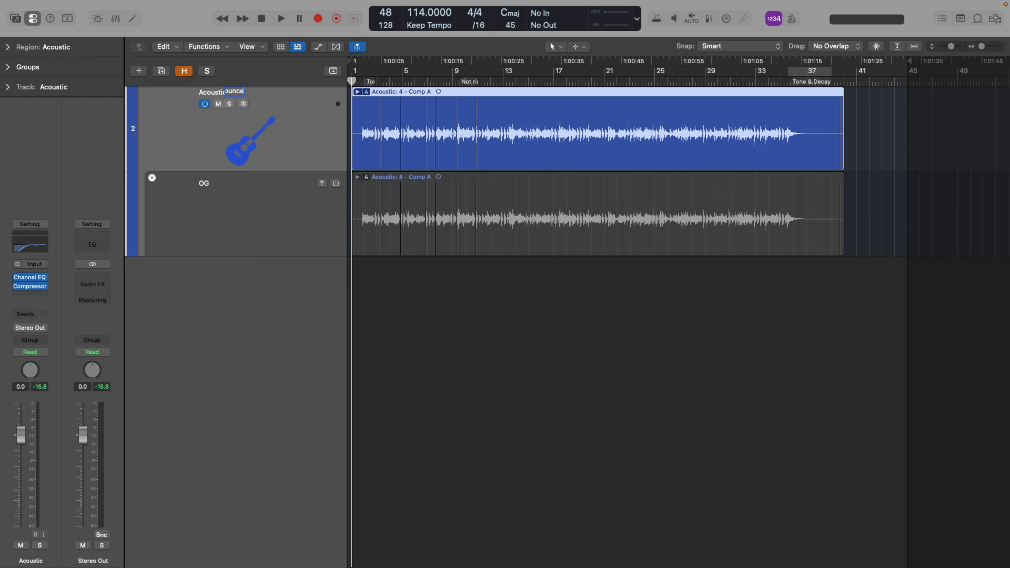
key(Return)
click(260, 91)
click(277, 198)
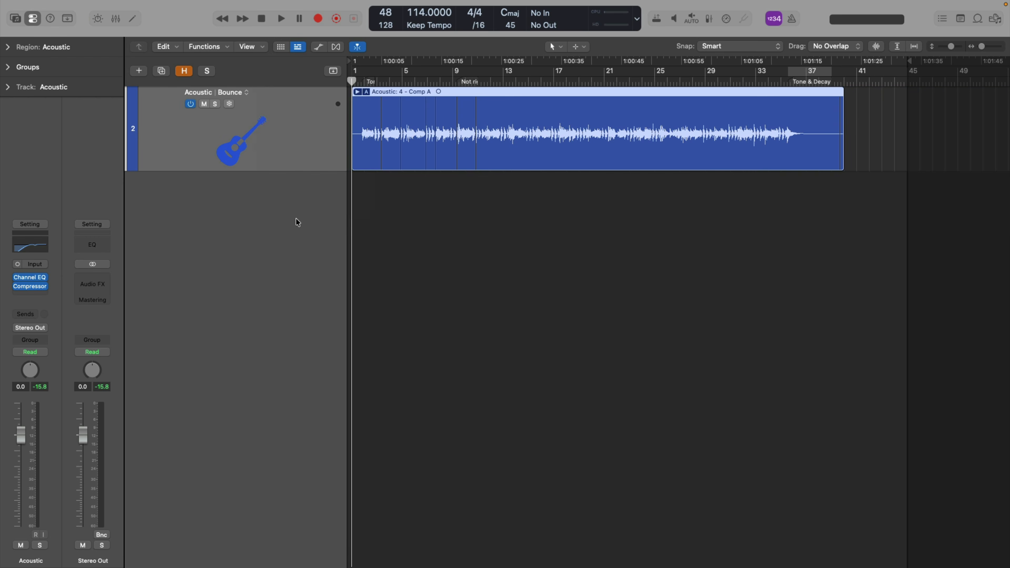
- Switch the Acoustic track to the OG alternative for comparison and back to Bounce
click(247, 91)
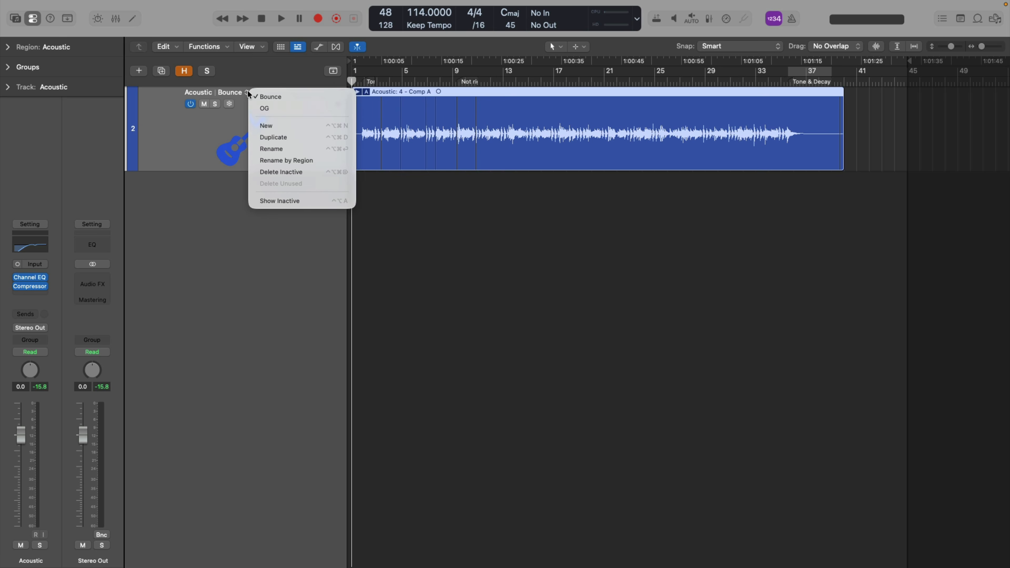
click(250, 108)
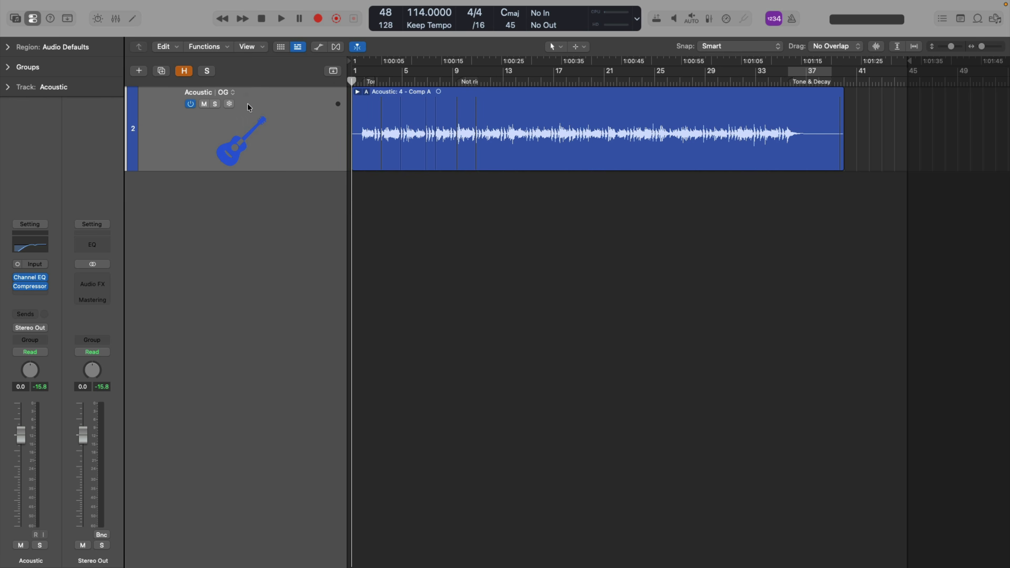
click(234, 94)
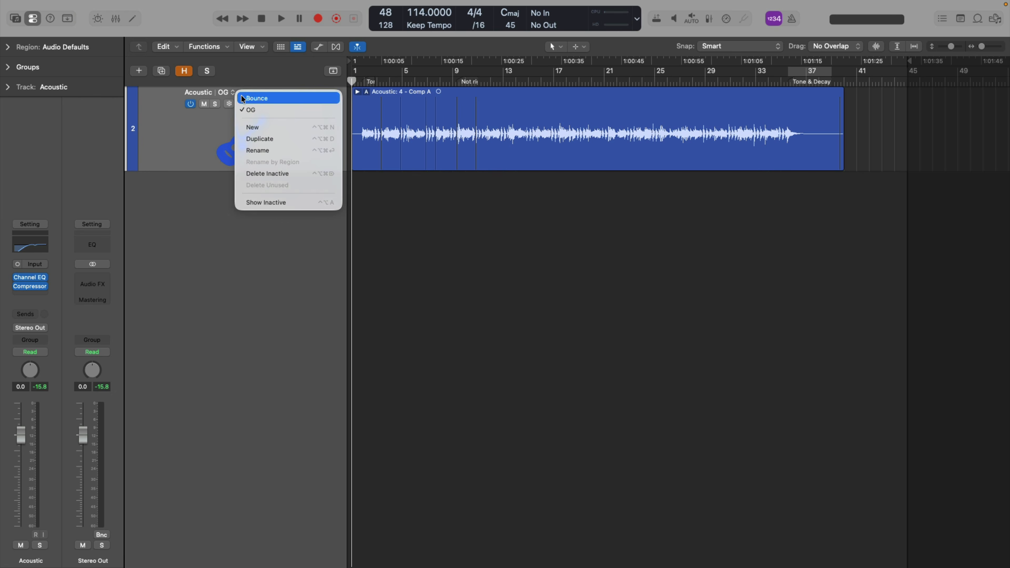
click(256, 98)
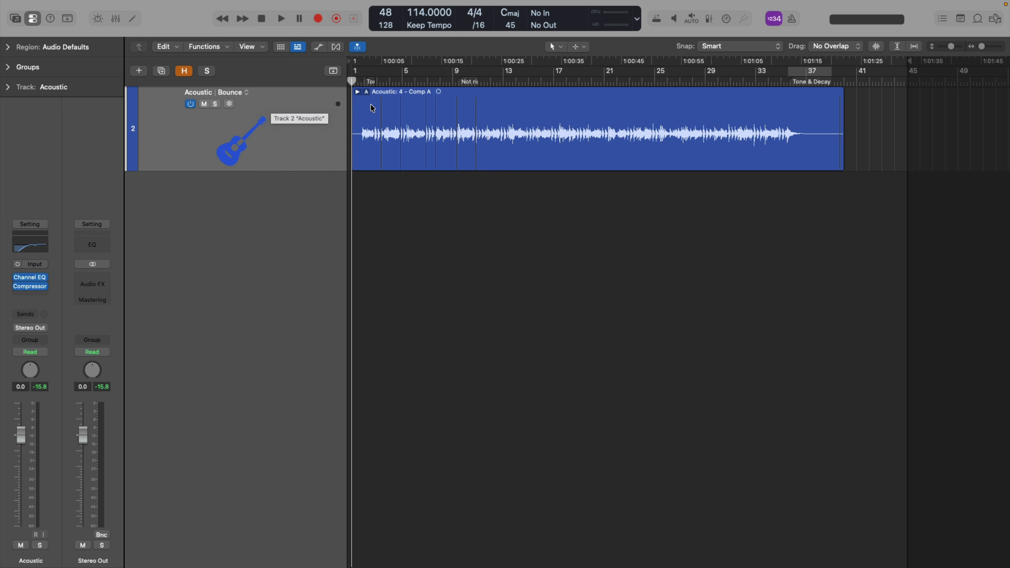
- Flatten and merge Comp A in the Bounce alternative and delete a short section of the merged region around bar 7
click(366, 92)
click(403, 203)
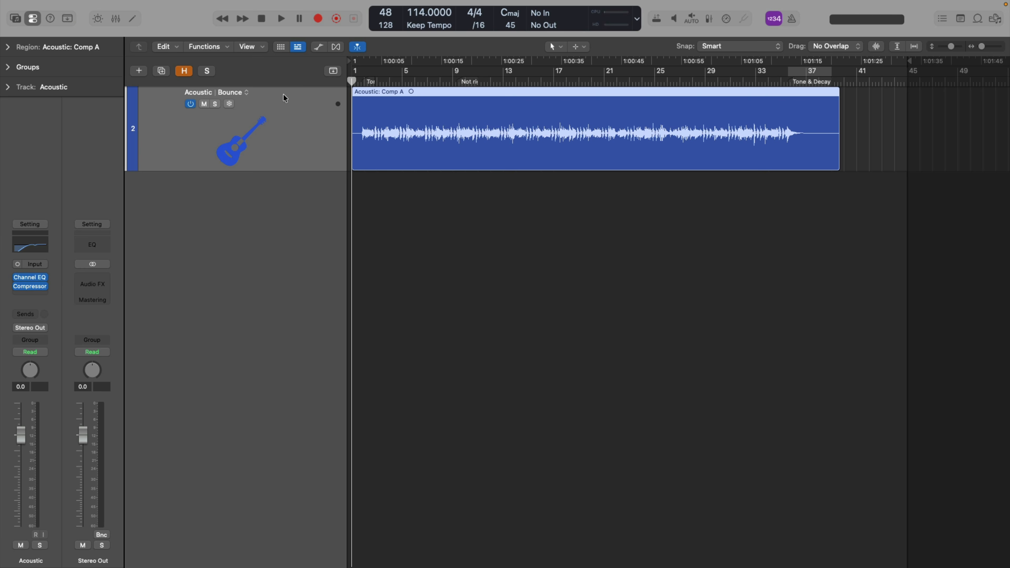
drag(378, 101, 588, 238)
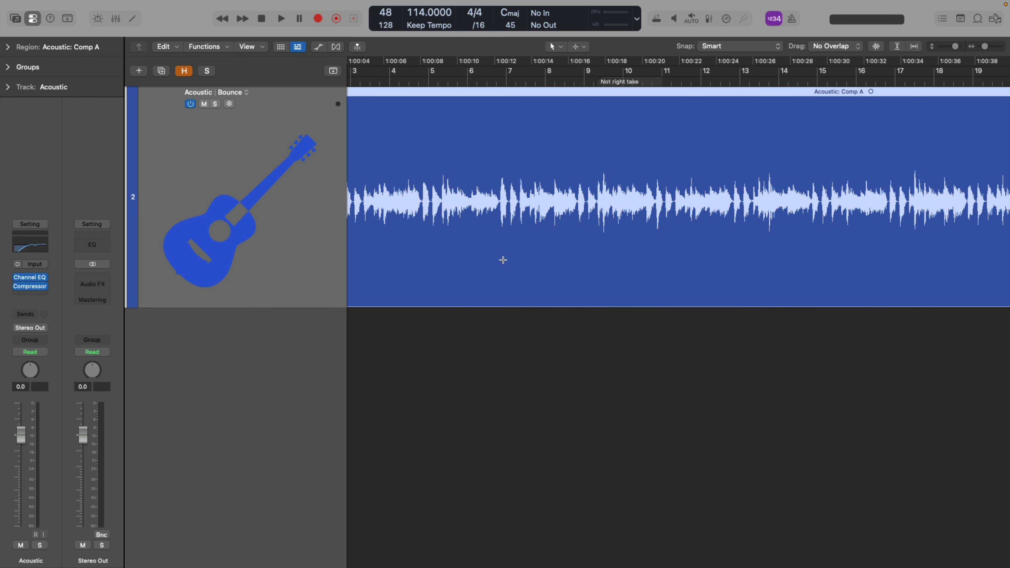
drag(497, 252, 520, 248)
key(Delete)
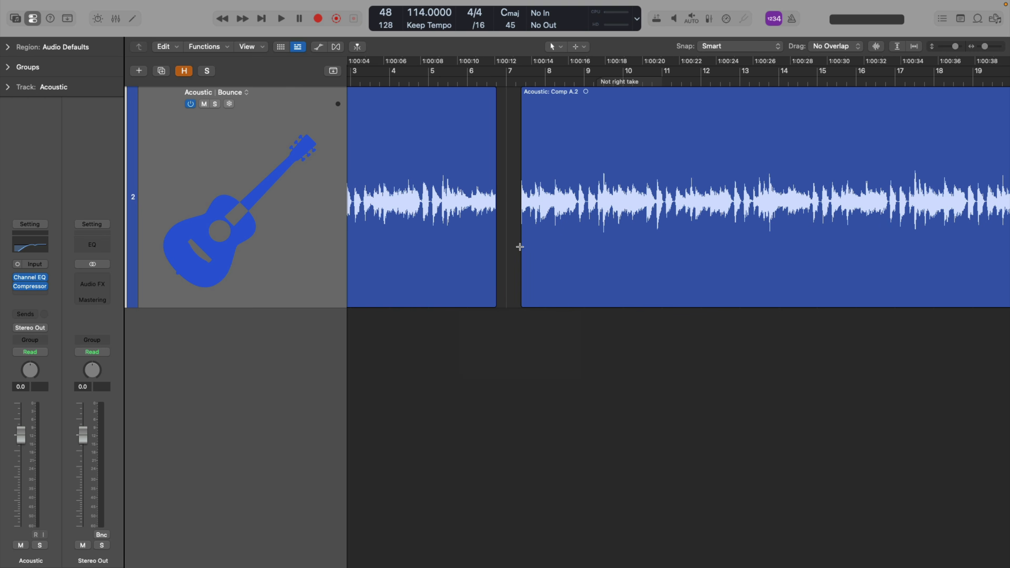
- Switch the Acoustic track from the Bounce alternative to the OG alternative
ctrl+alt+click(520, 247)
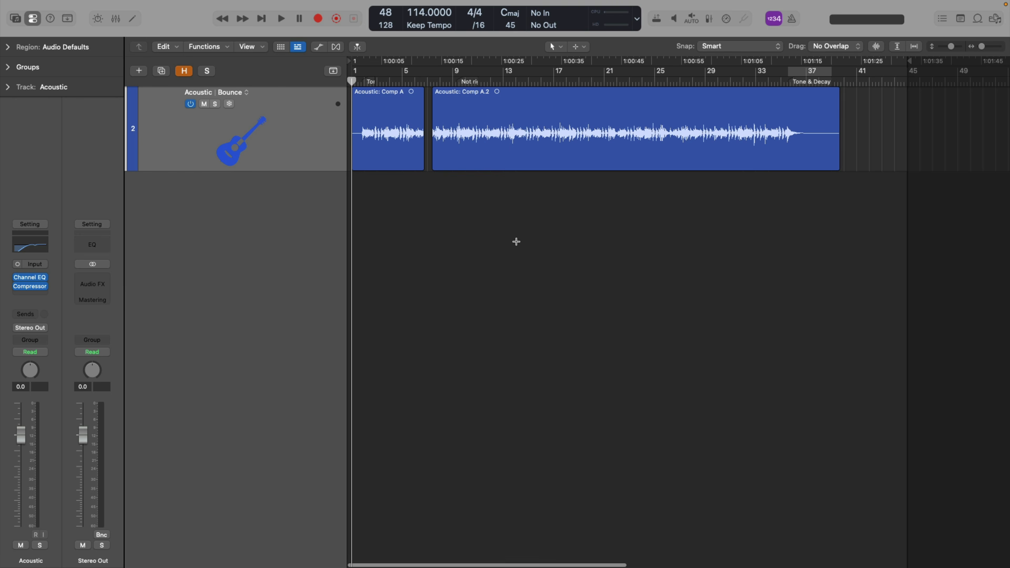
click(246, 90)
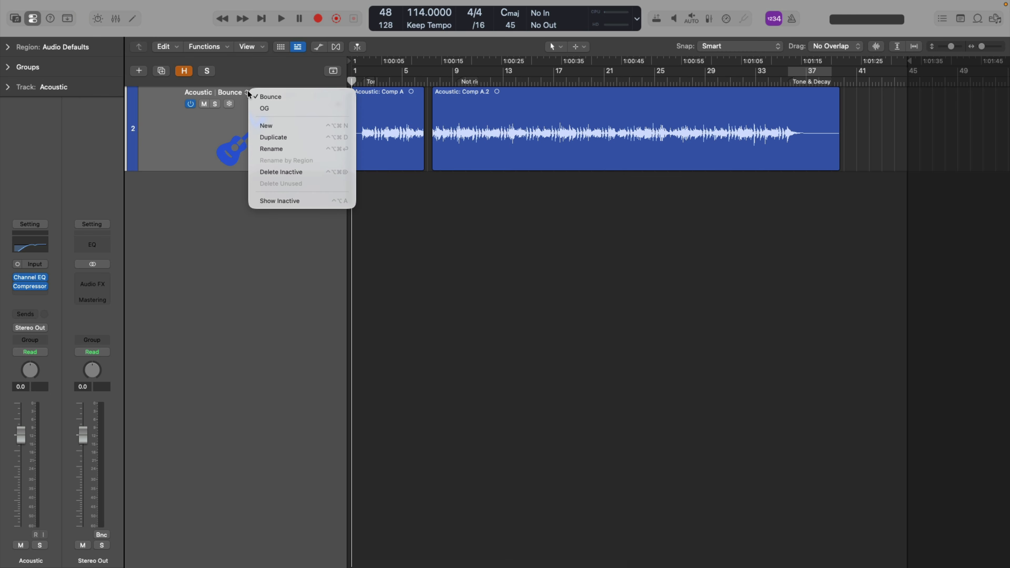
click(251, 104)
scroll(398, 183, right, 1)
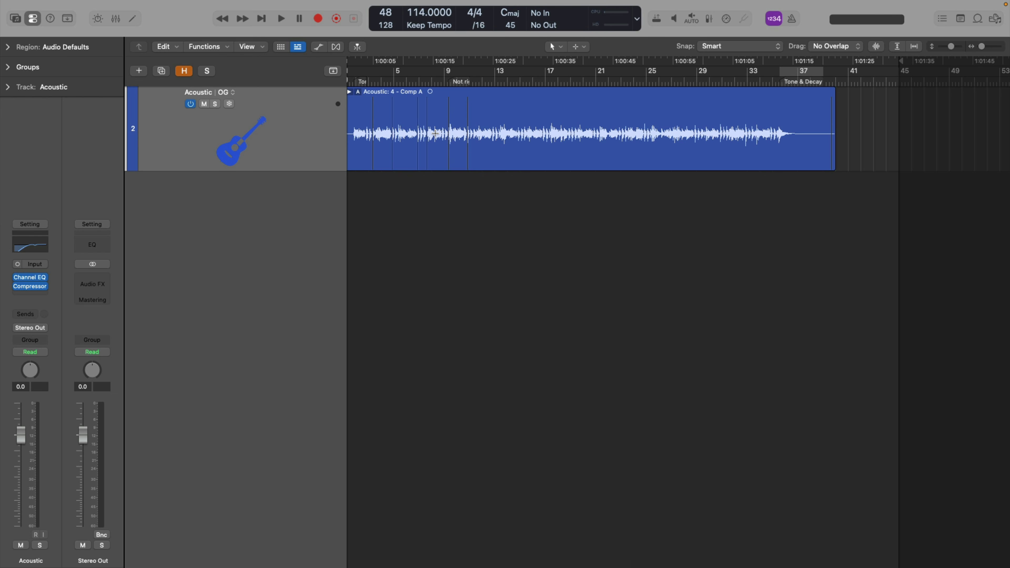
- Open the OG take folder, choose Take 2 for the short comp section around bar 7, and close the folder
click(358, 91)
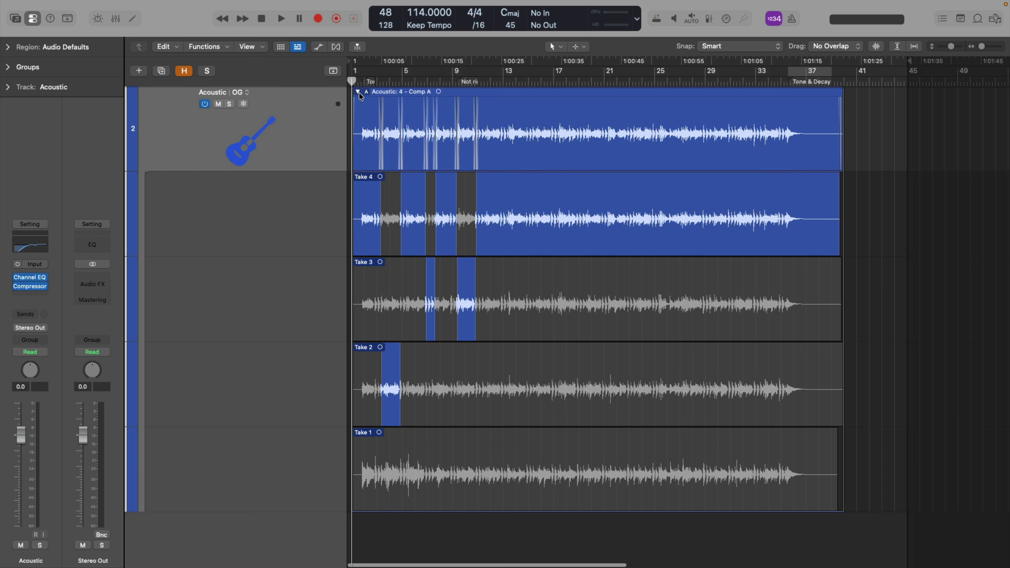
click(428, 402)
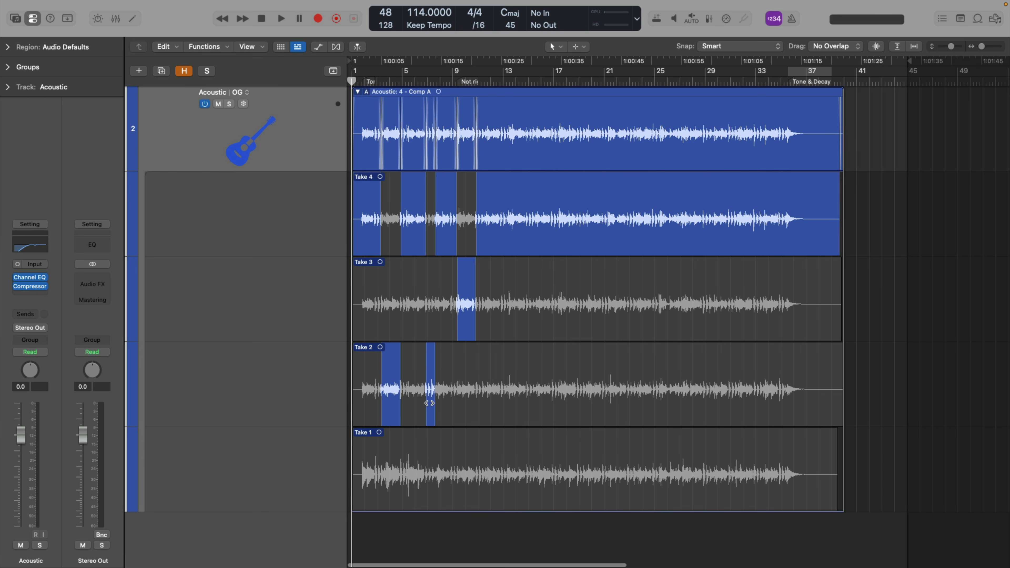
click(356, 92)
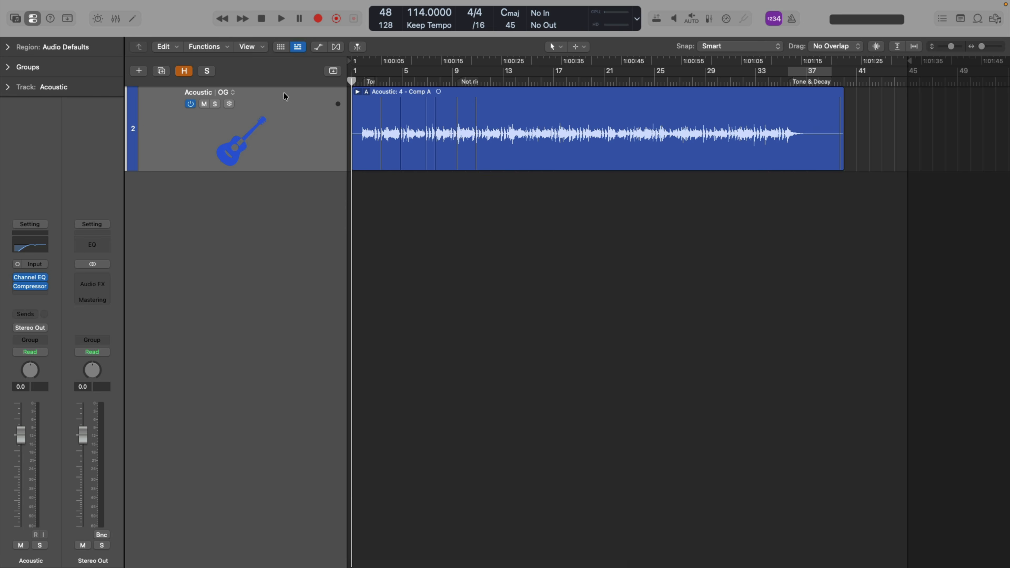
- Duplicate the OG alternative under the name Bounce 2 and flatten and merge its Comp A take folder
click(233, 92)
click(241, 137)
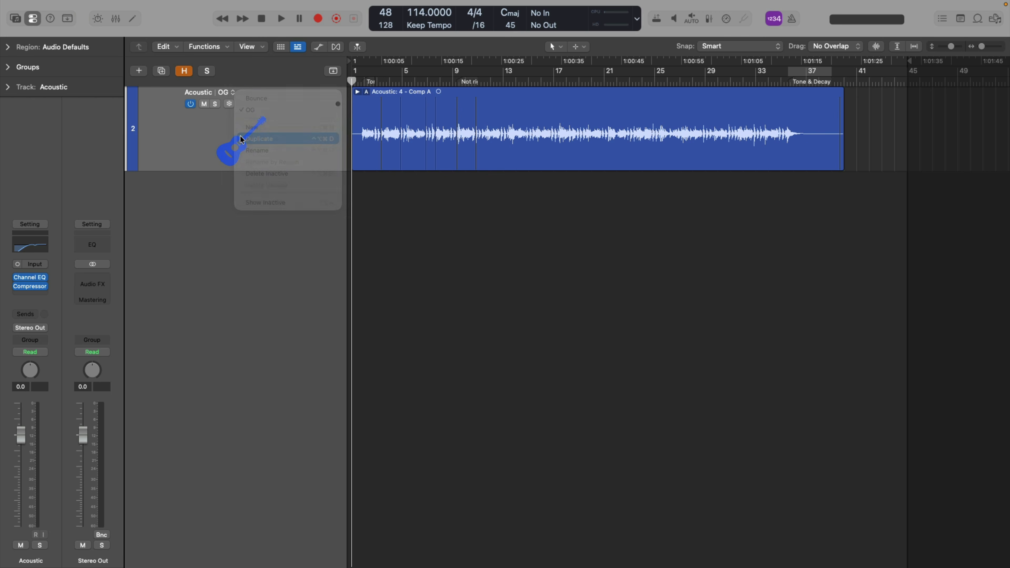
click(221, 93)
text(Bounce 2)
key(Return)
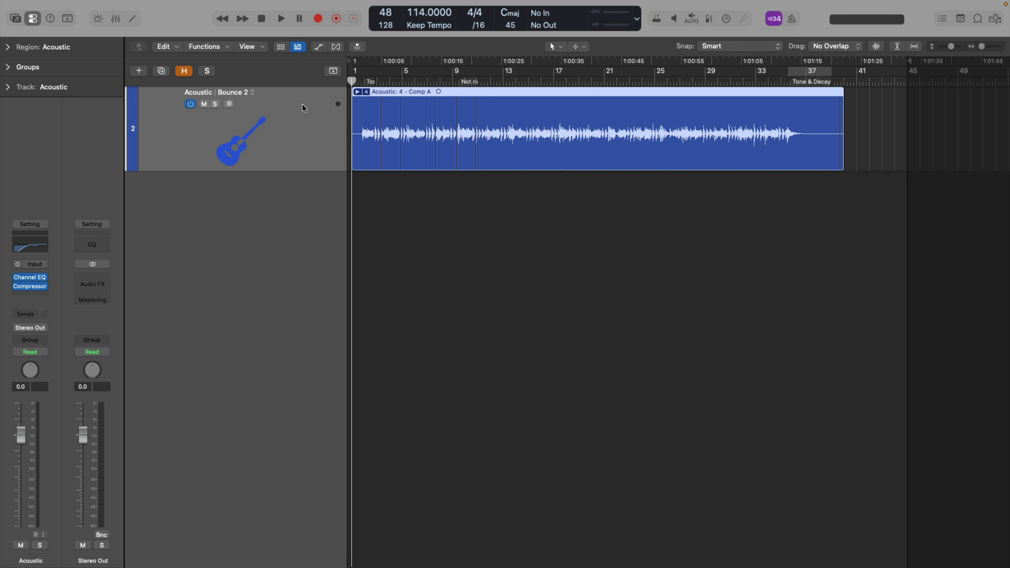
click(366, 92)
click(375, 215)
- Switch the Acoustic track to the Bounce and OG alternatives for comparison and back to Bounce 2
click(251, 92)
click(254, 104)
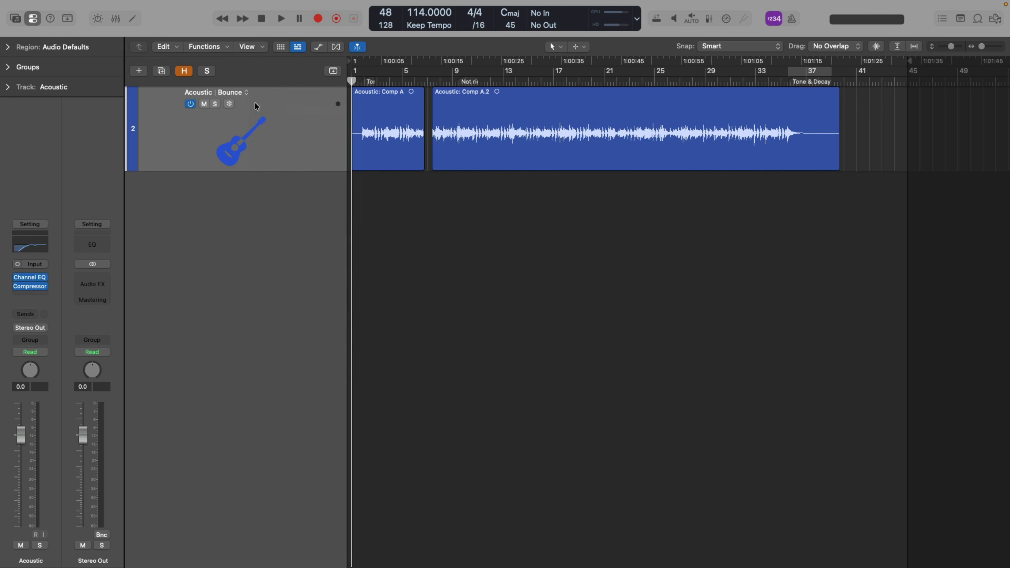
click(246, 92)
click(253, 118)
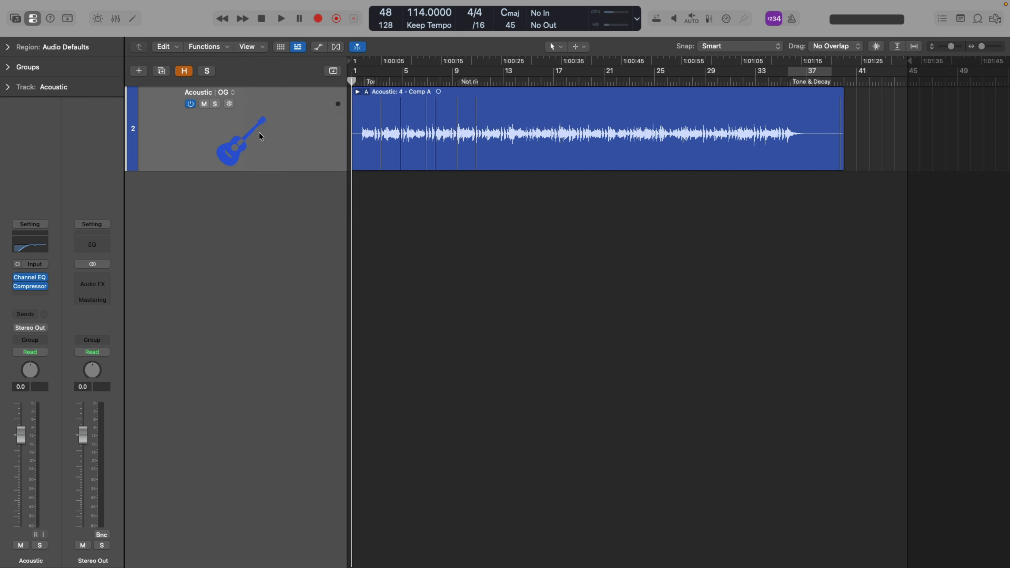
click(237, 92)
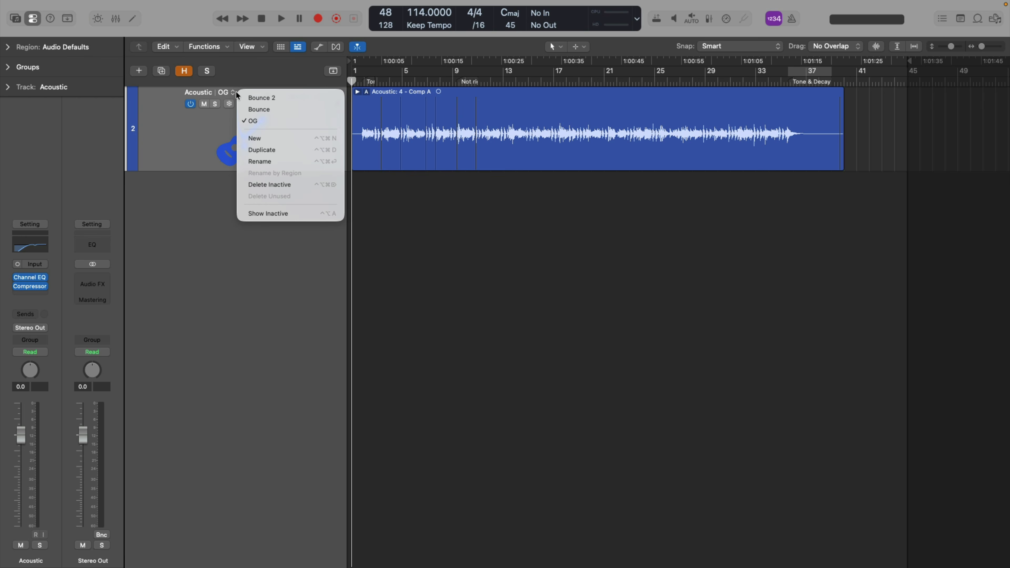
click(241, 96)
- Play the end of the merged Bounce 2 region from just before bar 37 to hear the remaining decay
drag(760, 104, 848, 186)
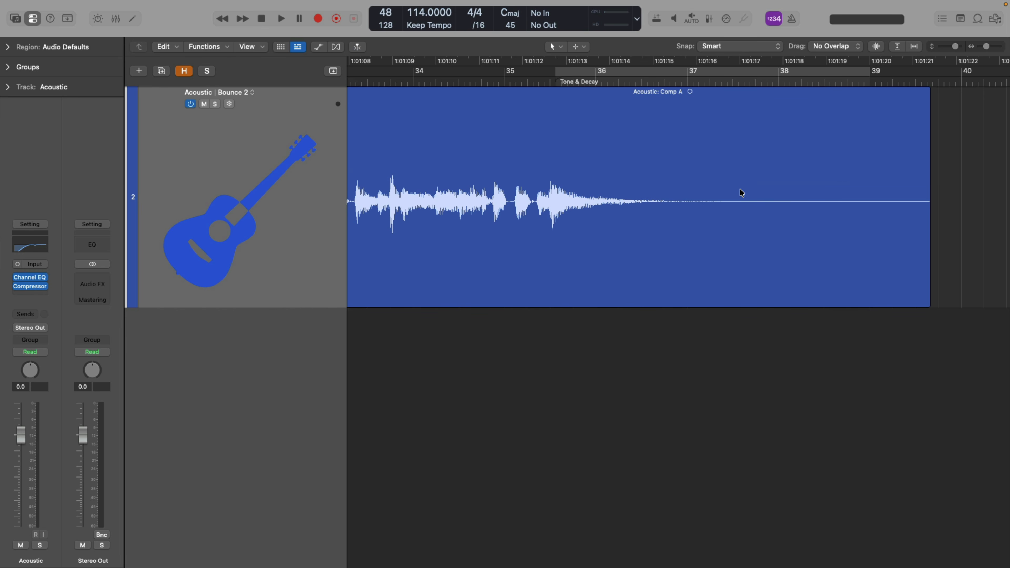
click(682, 84)
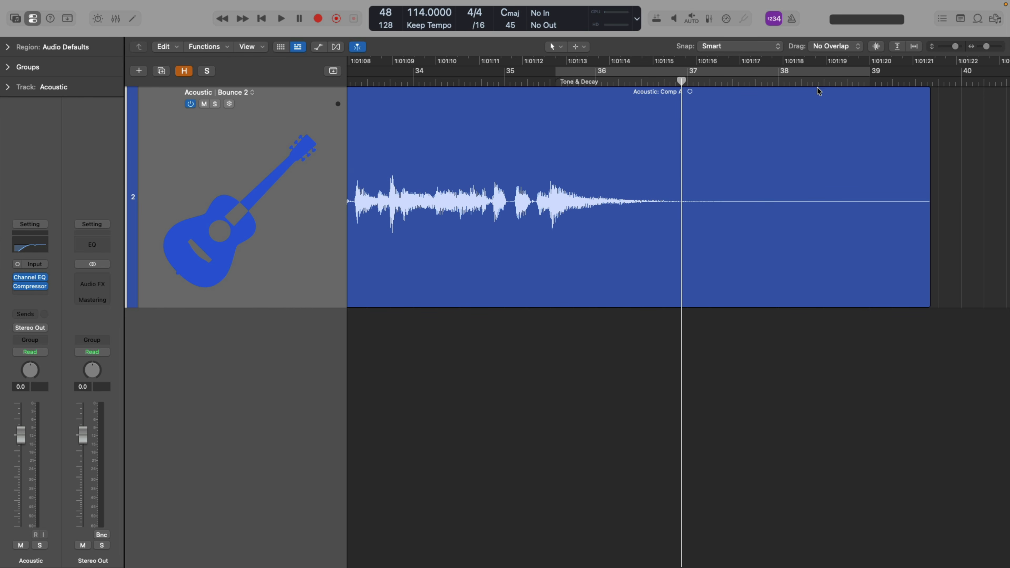
key(space)
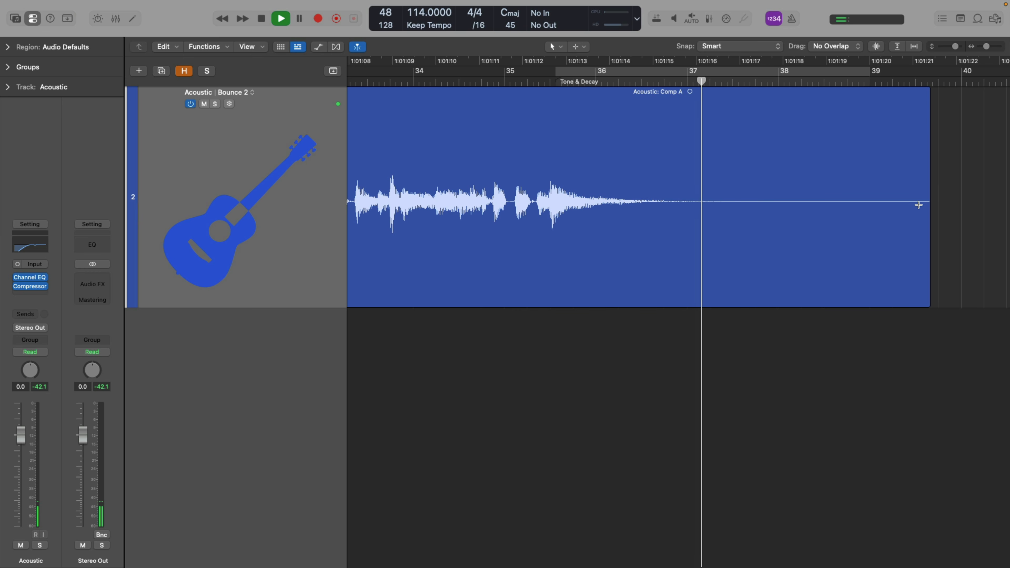
key(space)
- Trim the merged region's end to about bar 37.5, add a long fade-out over the decay, and play the ending
drag(926, 275, 727, 227)
drag(728, 101, 599, 118)
click(546, 89)
key(space)
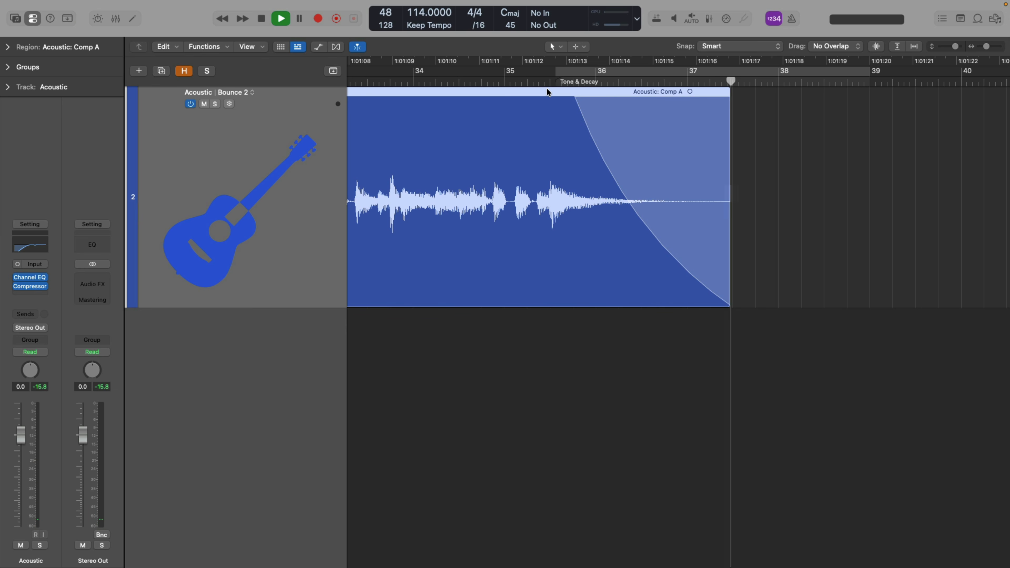
key(space)
- Cut off the merged region's tail at about bar 36, add a short fade-out at the new end, and play it
ctrl+alt+click(528, 107)
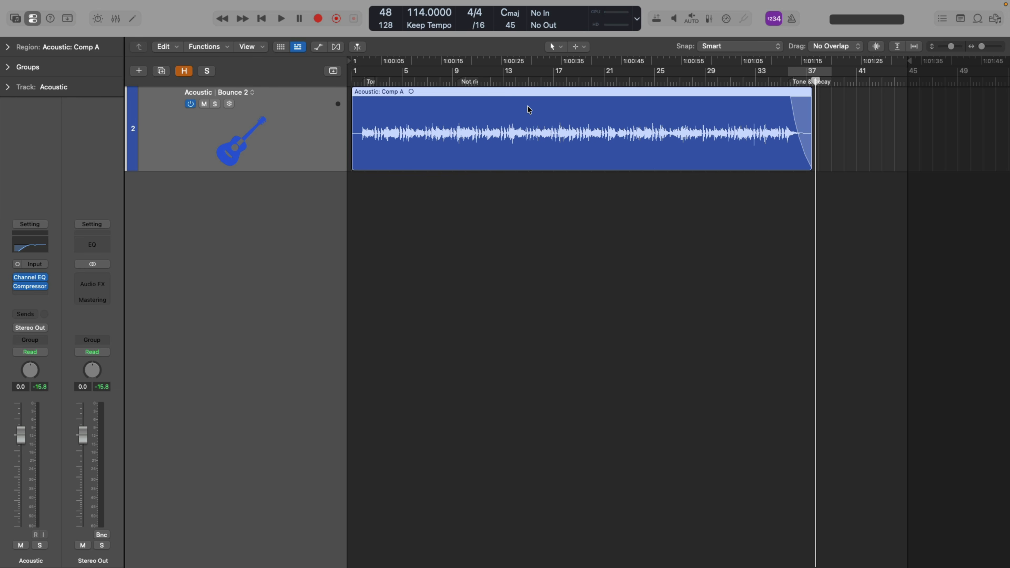
drag(759, 110, 841, 232)
super+double_click(641, 260)
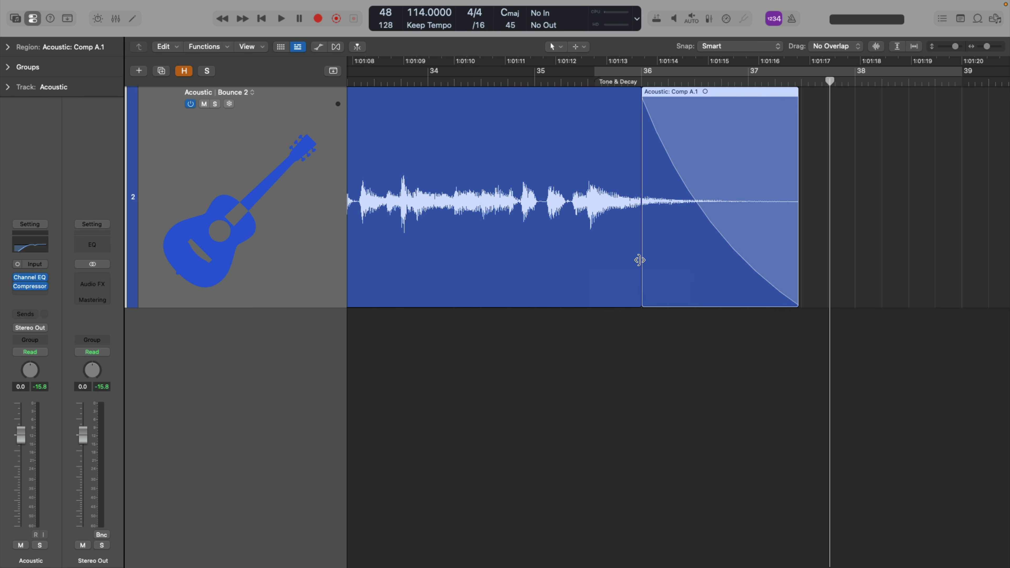
key(Delete)
drag(640, 109, 600, 108)
double_click(584, 82)
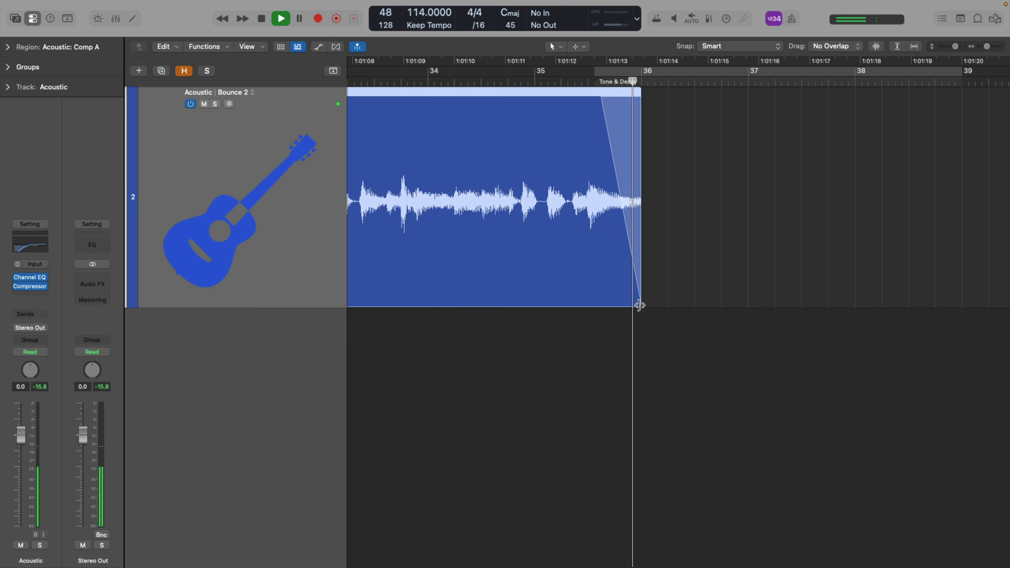
key(space)
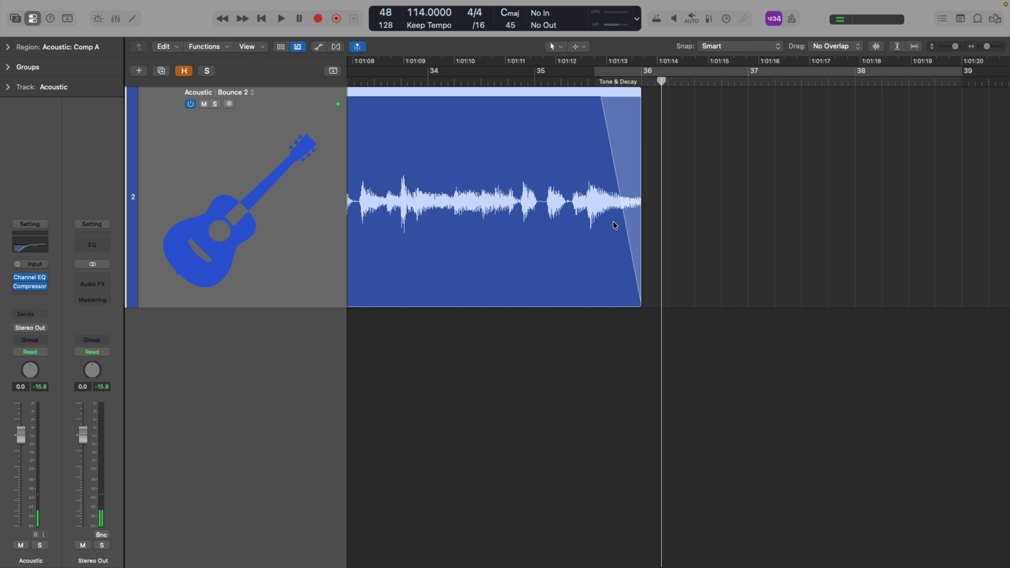
- Extend the merged region's end to about bar 39, for a length of 38 0 2 0, to bring back the decay
drag(641, 264, 967, 315)
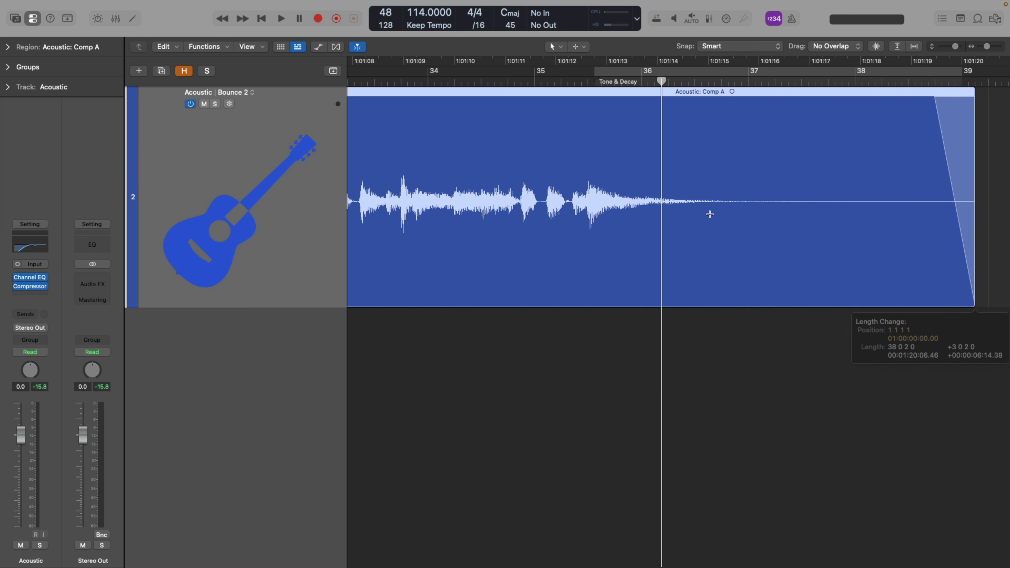
ctrl+alt+click(672, 190)
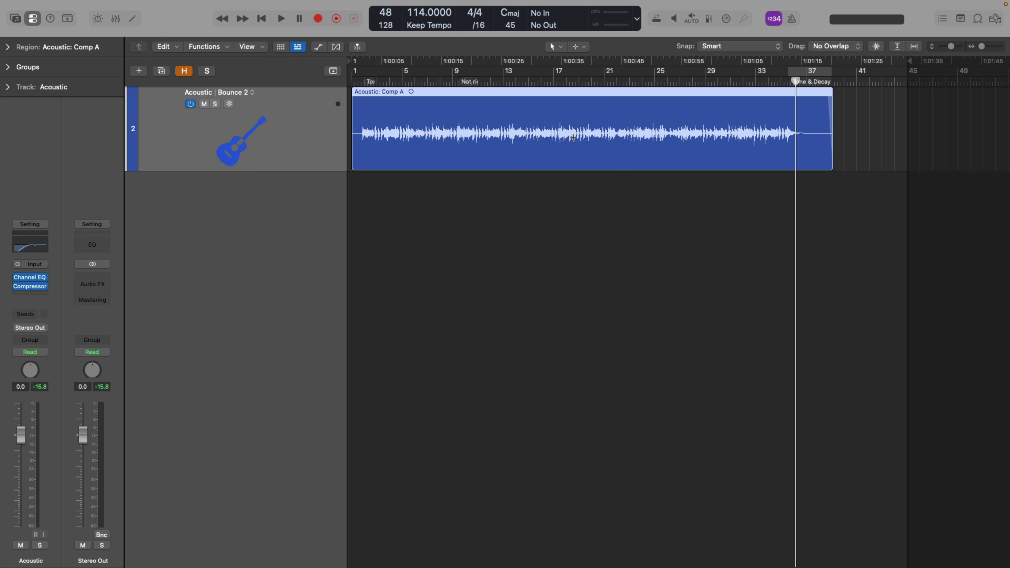
- Examine the Acoustic track's header configuration for the Track Alternatives option, then close it
right_click(309, 96)
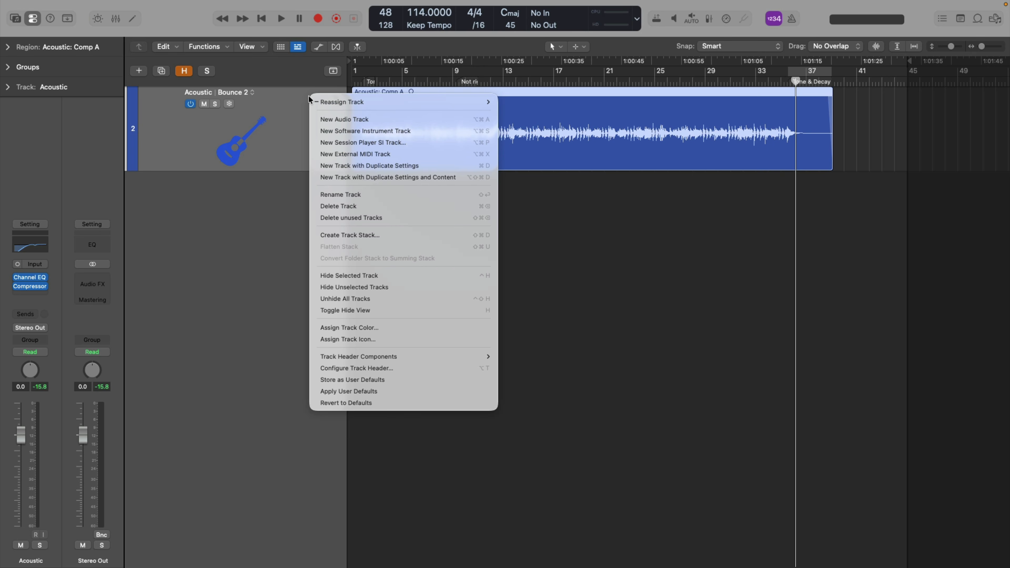
mouse_move(309, 98)
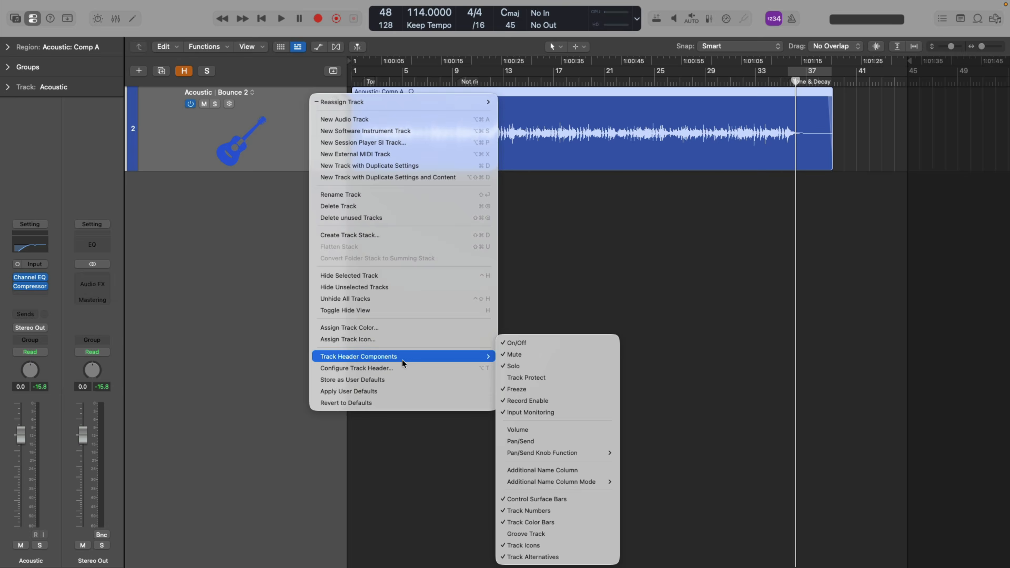
click(407, 366)
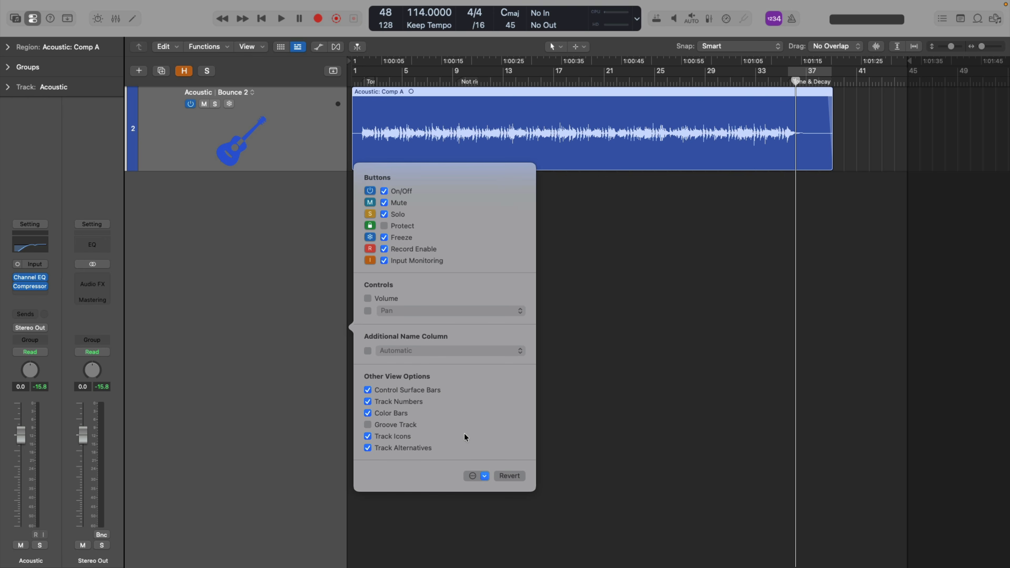
click(542, 221)
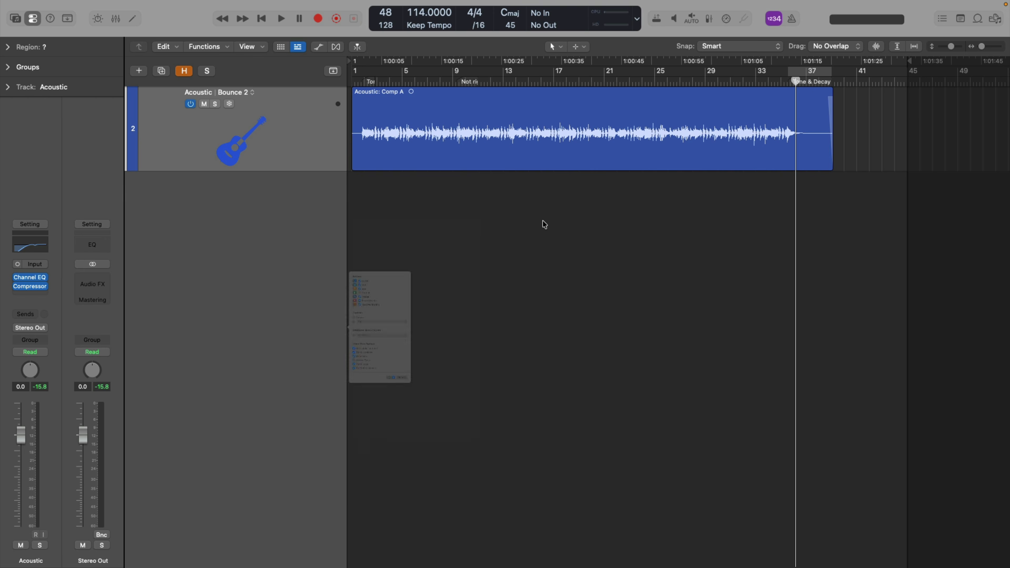
- Show the inactive track alternatives below the active Bounce 2 alternative
click(253, 93)
click(285, 214)
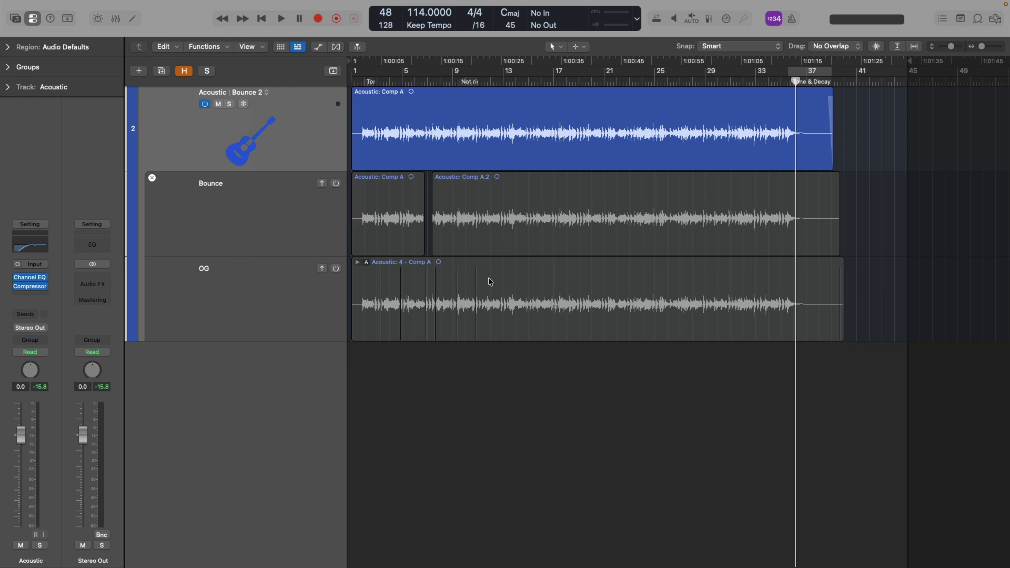